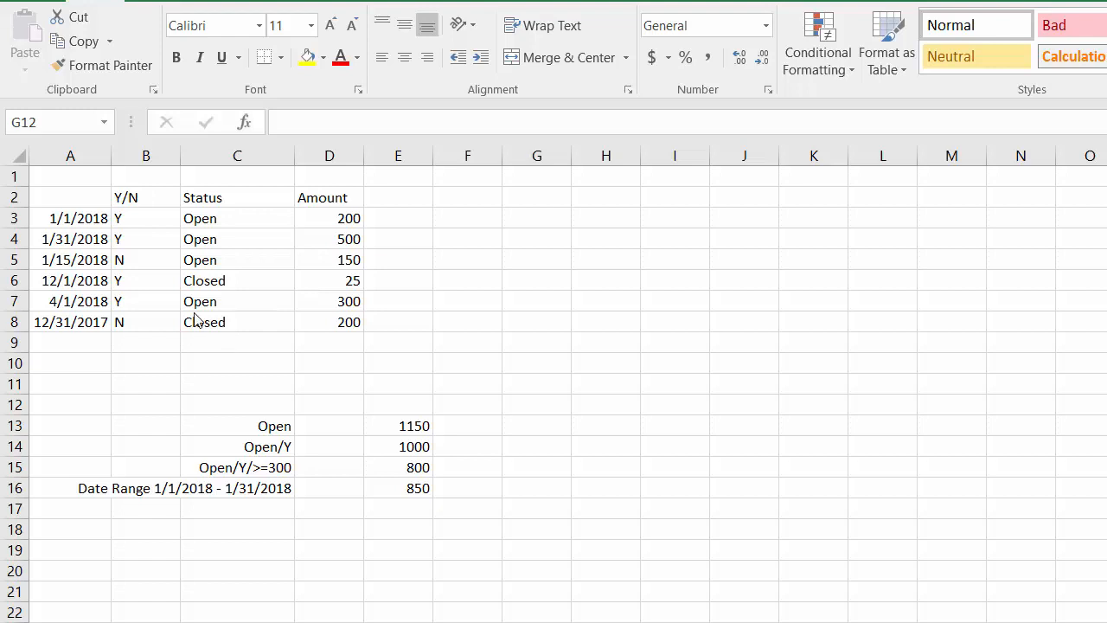
# Start a SUMIF formula in cell D13 with the Status cells C3:C8 as the criteria range.
pyautogui.click(321, 441)
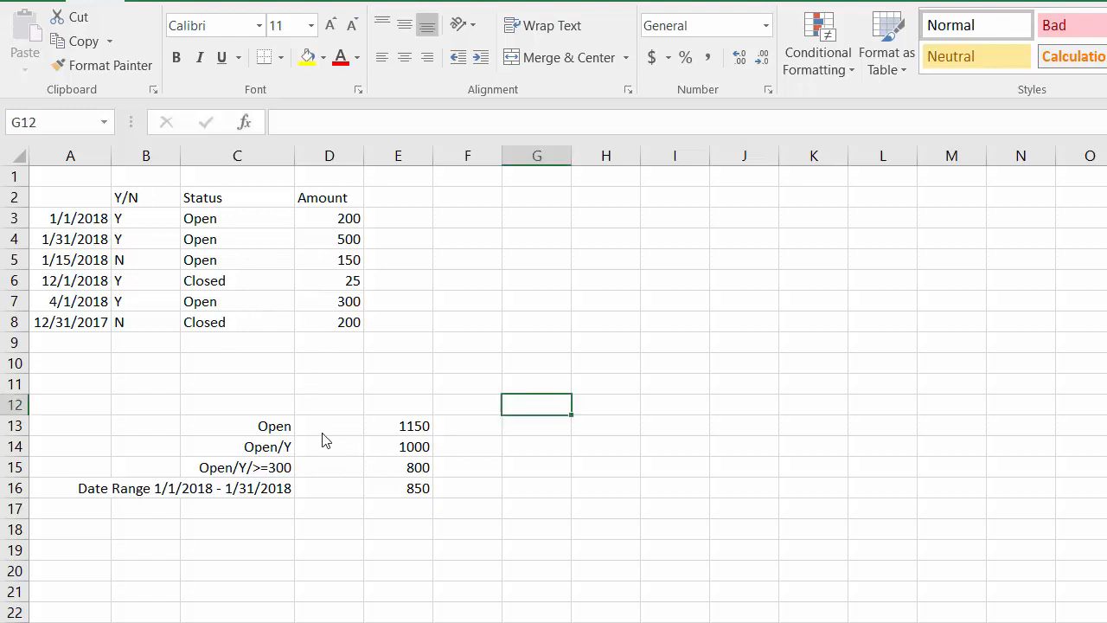
pyautogui.click(322, 432)
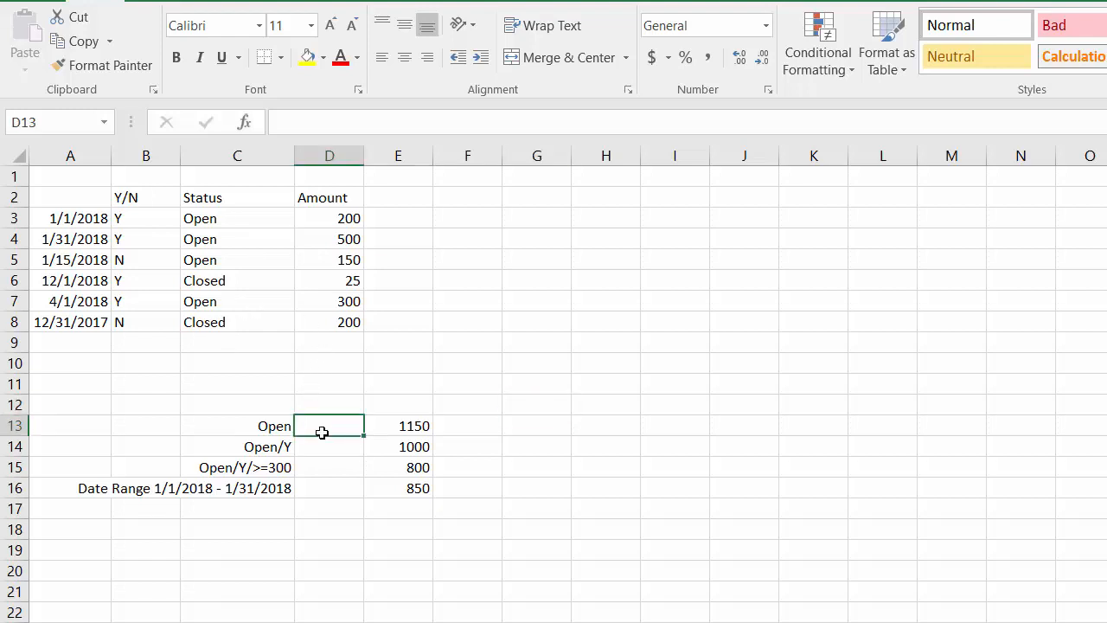
pyautogui.write('=')
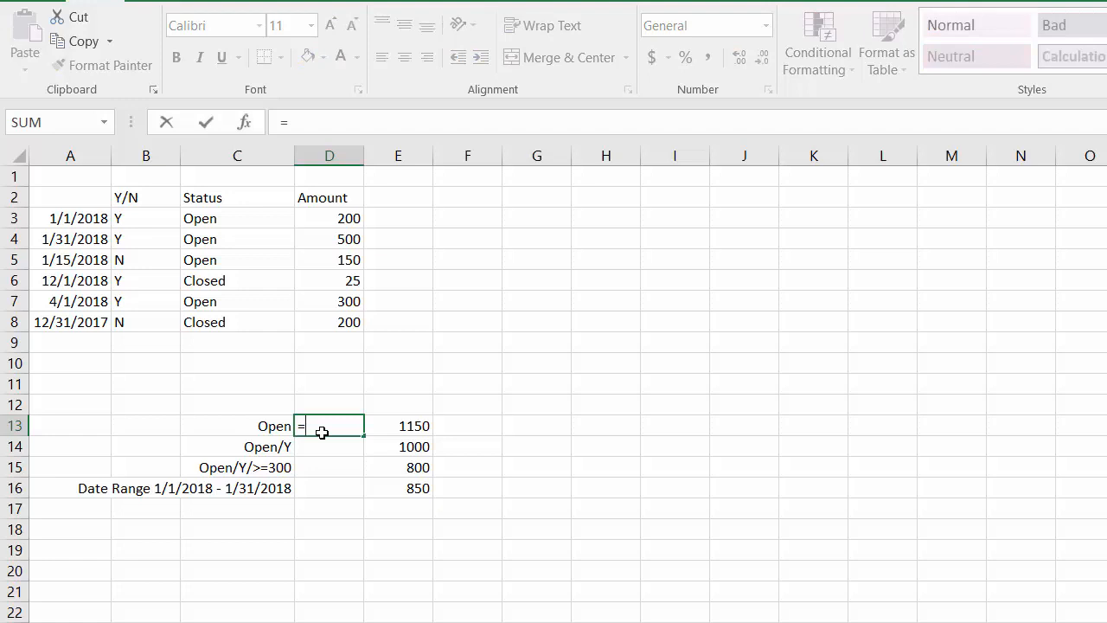
pyautogui.write('SUMI')
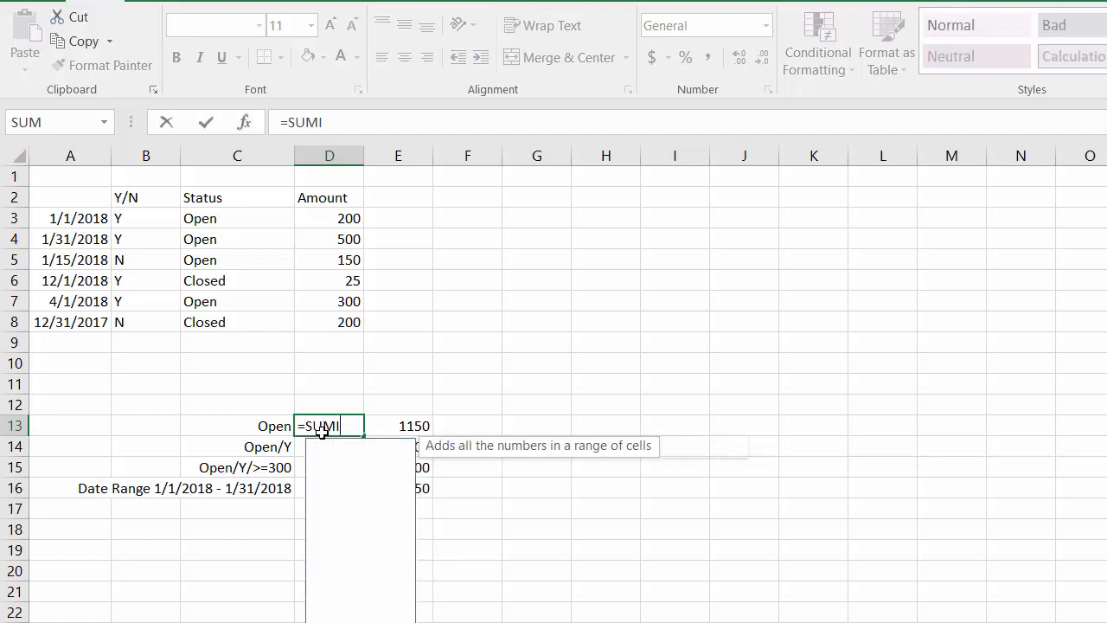
pyautogui.write('F(')
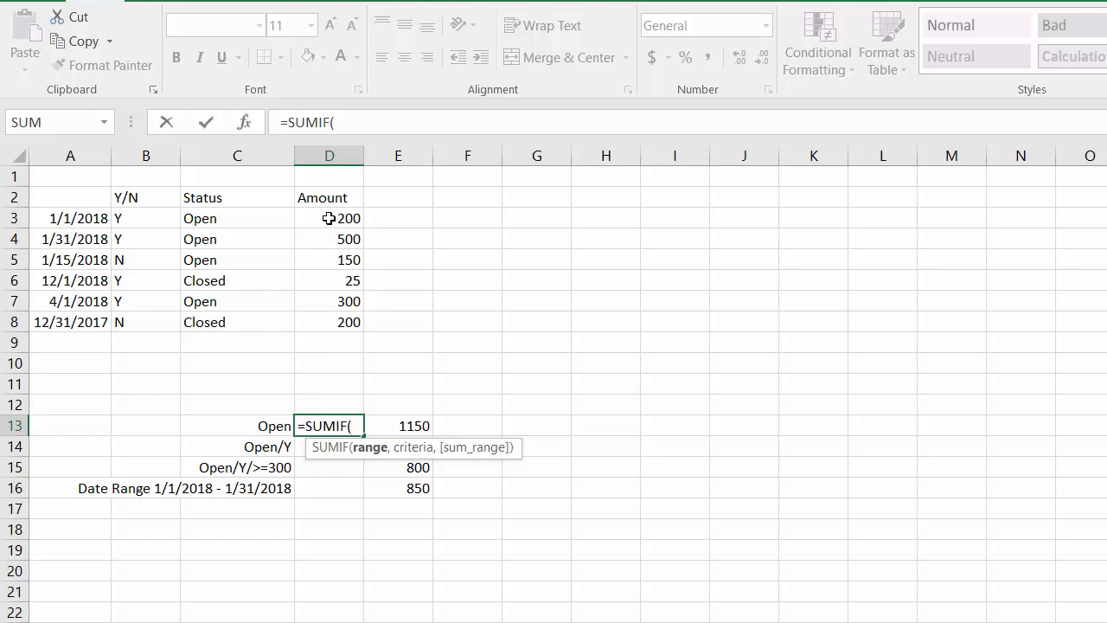
pyautogui.click(221, 223)
pyautogui.moveTo(222, 233); pyautogui.dragTo(216, 318)
pyautogui.write(',')
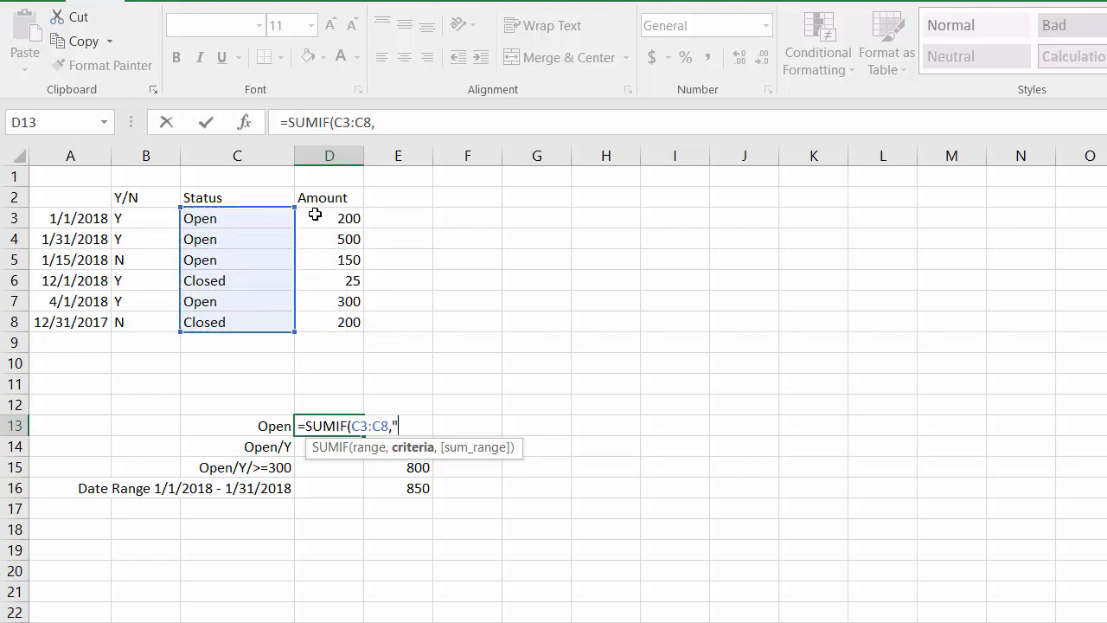
pyautogui.write('"Open",')
# Complete the D13 SUMIF with criterion "Open" and sum range D3:D8, and check it against the manual total in E13.
pyautogui.click(317, 217)
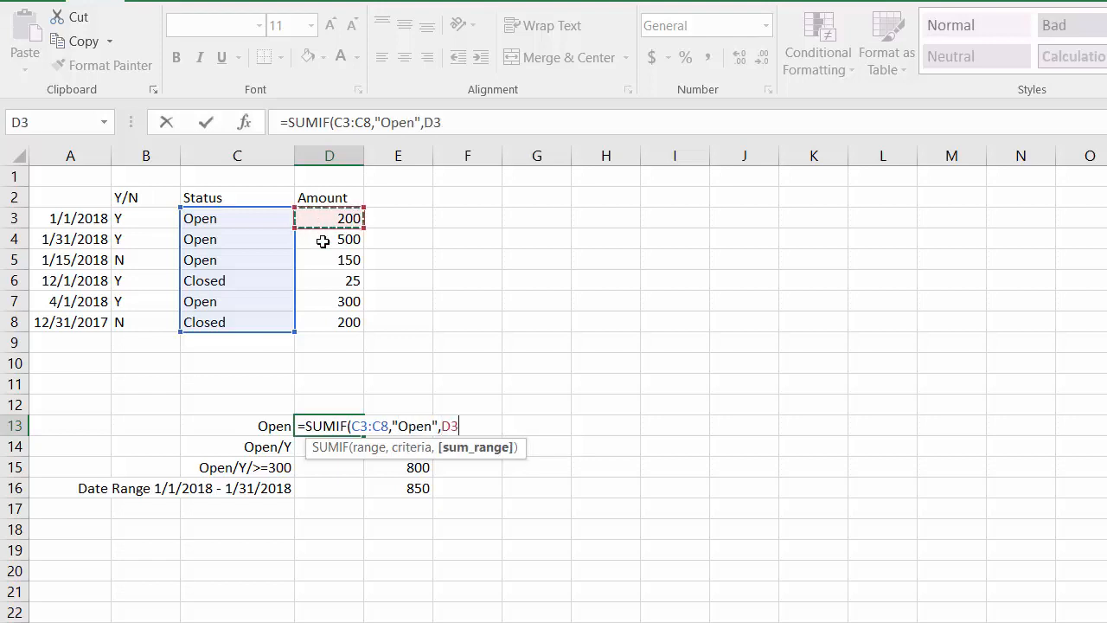
pyautogui.moveTo(323, 241); pyautogui.dragTo(324, 316)
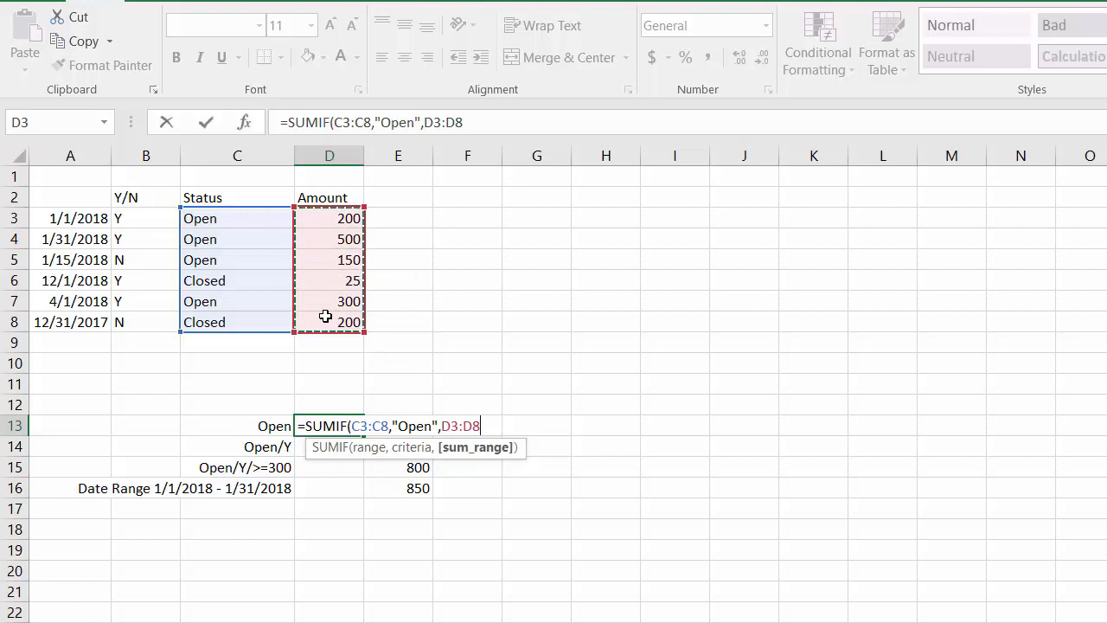
pyautogui.write(')')
pyautogui.press('Return')
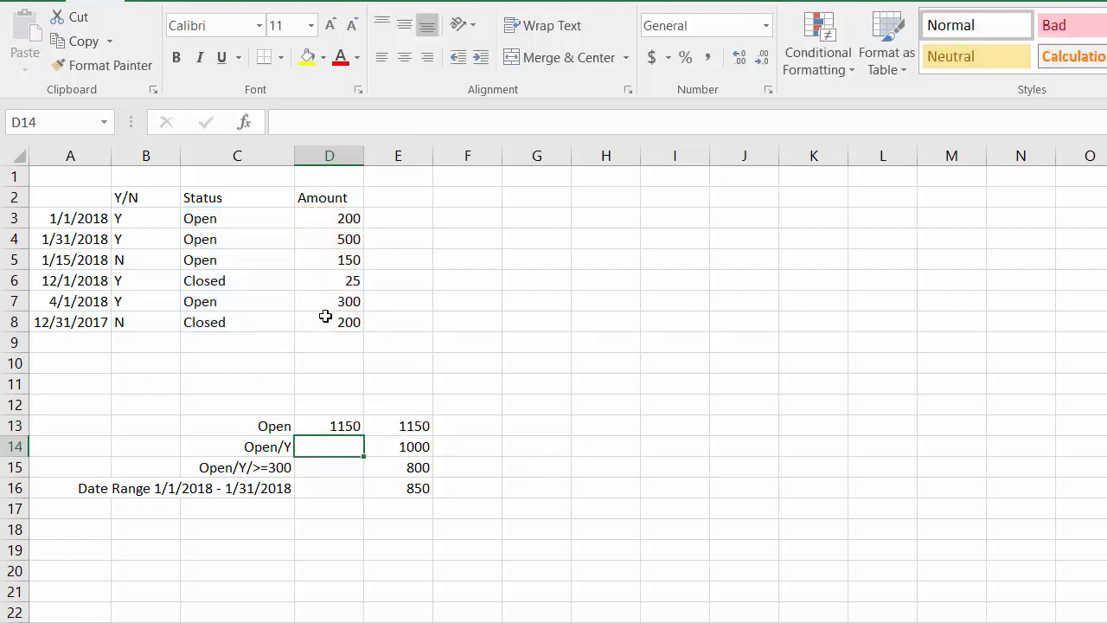
pyautogui.press('Up')
pyautogui.press('Right')
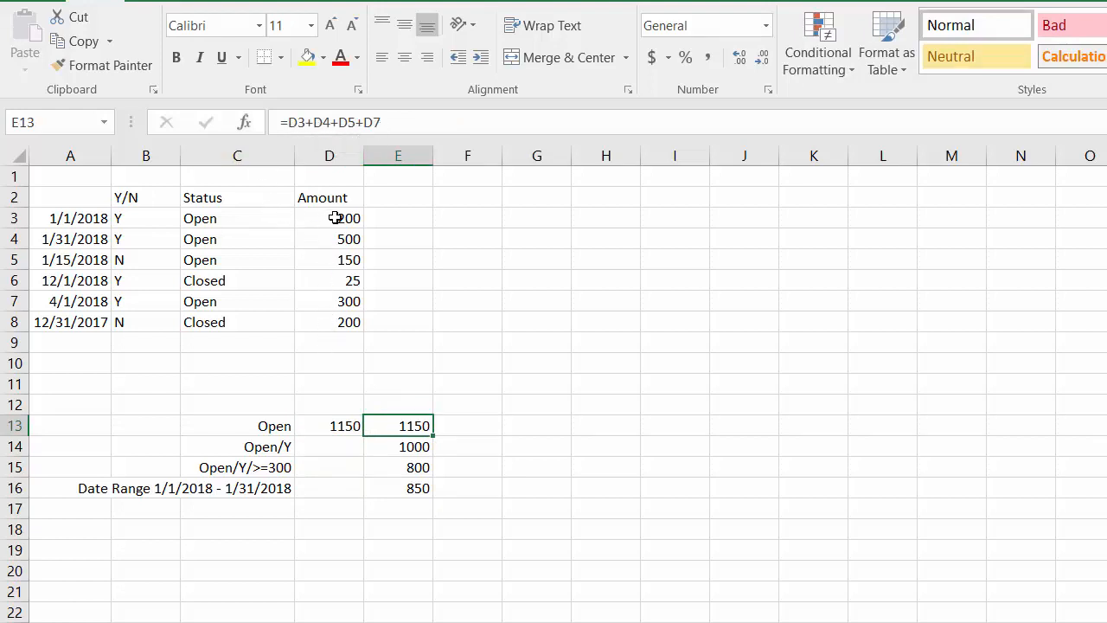
pyautogui.click(333, 422)
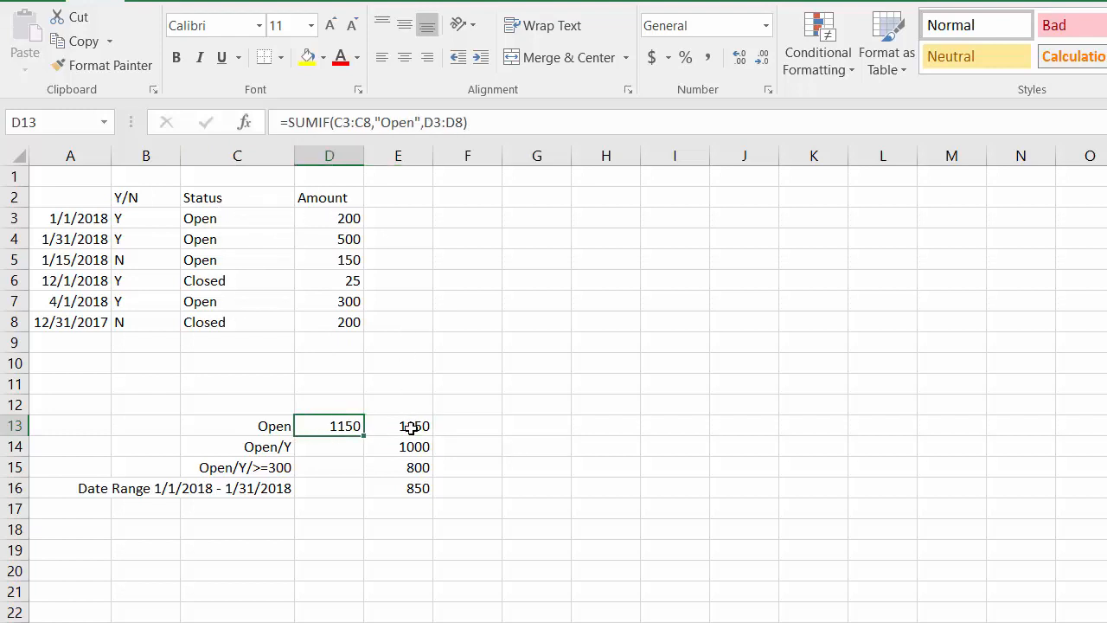
# Start a SUMIFS formula in cell D14 with the Amount cells D3:D8 as the sum range.
pyautogui.click(340, 450)
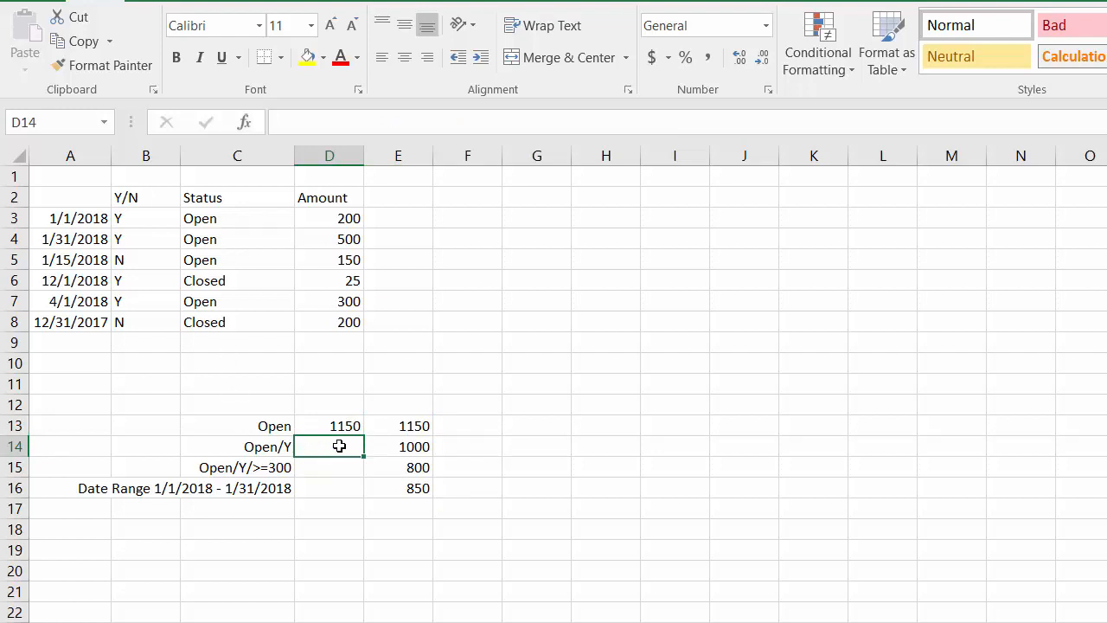
pyautogui.write('=S')
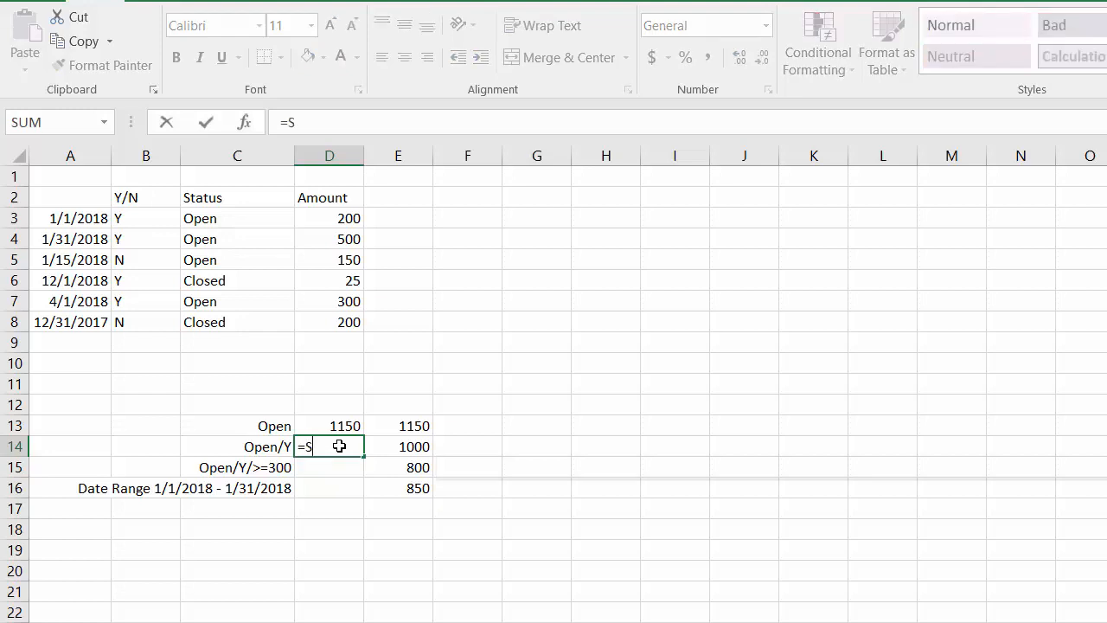
pyautogui.write('UM(')
pyautogui.press('BackSpace')
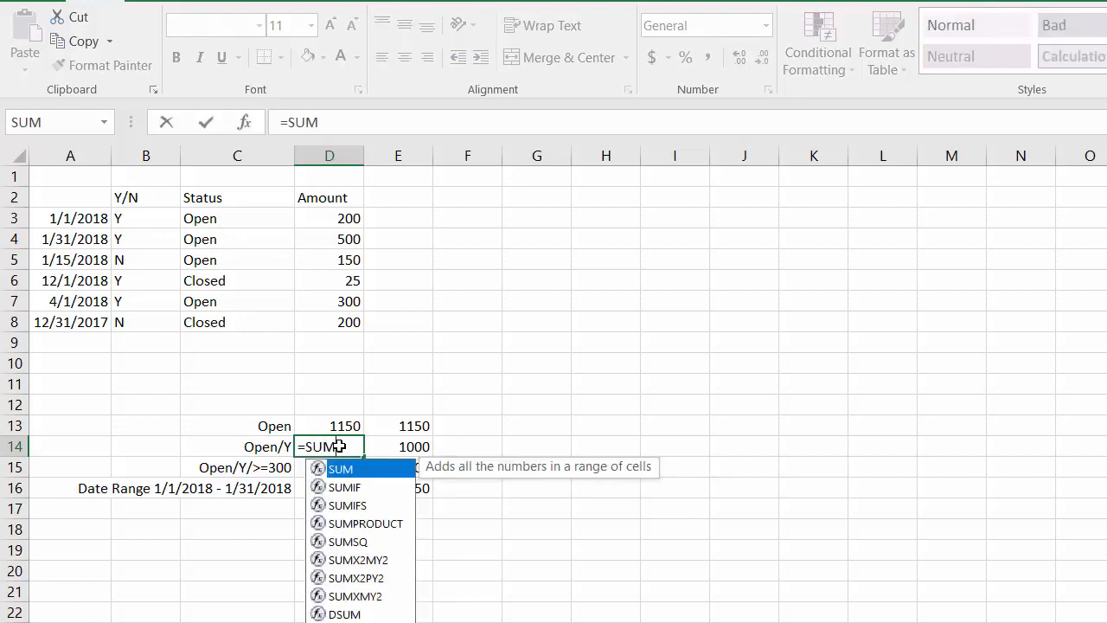
pyautogui.write('IF')
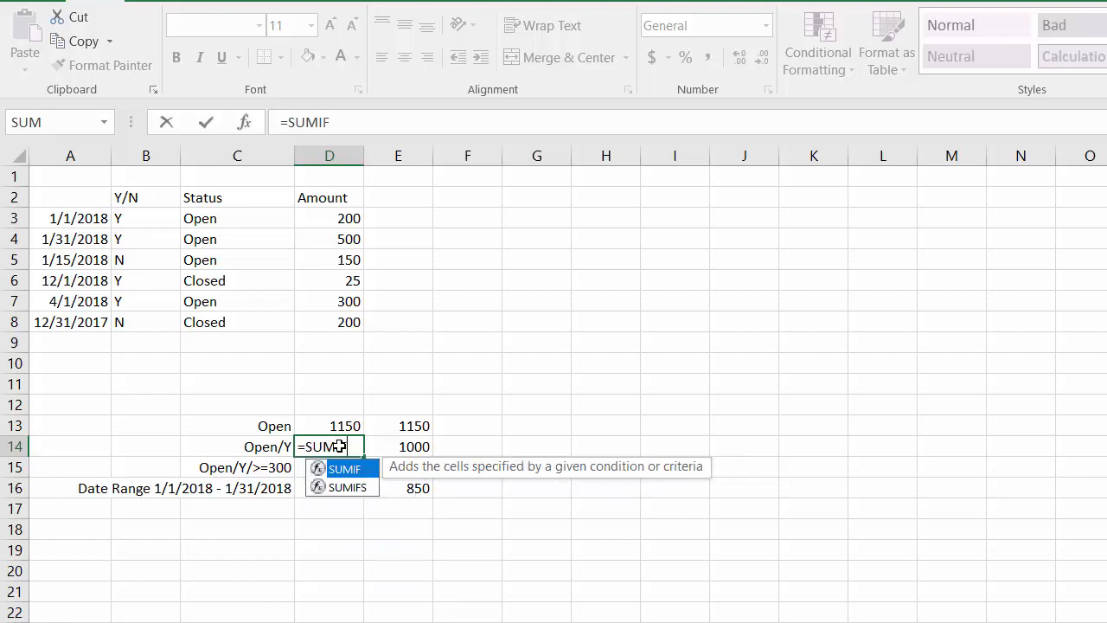
pyautogui.write('S(')
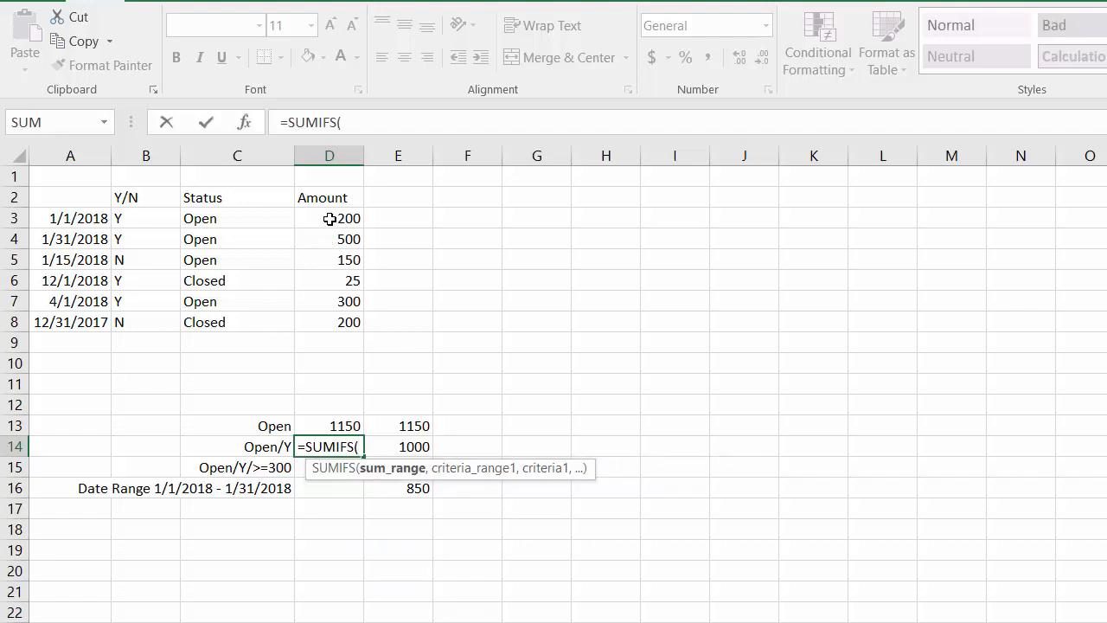
pyautogui.moveTo(329, 219); pyautogui.dragTo(325, 321)
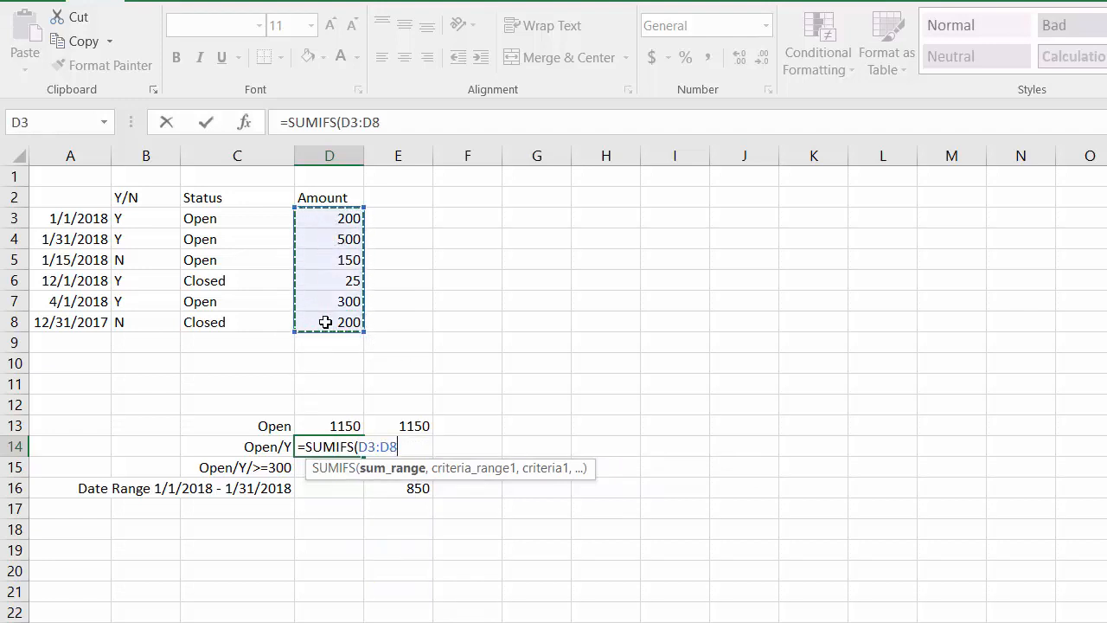
pyautogui.write(',')
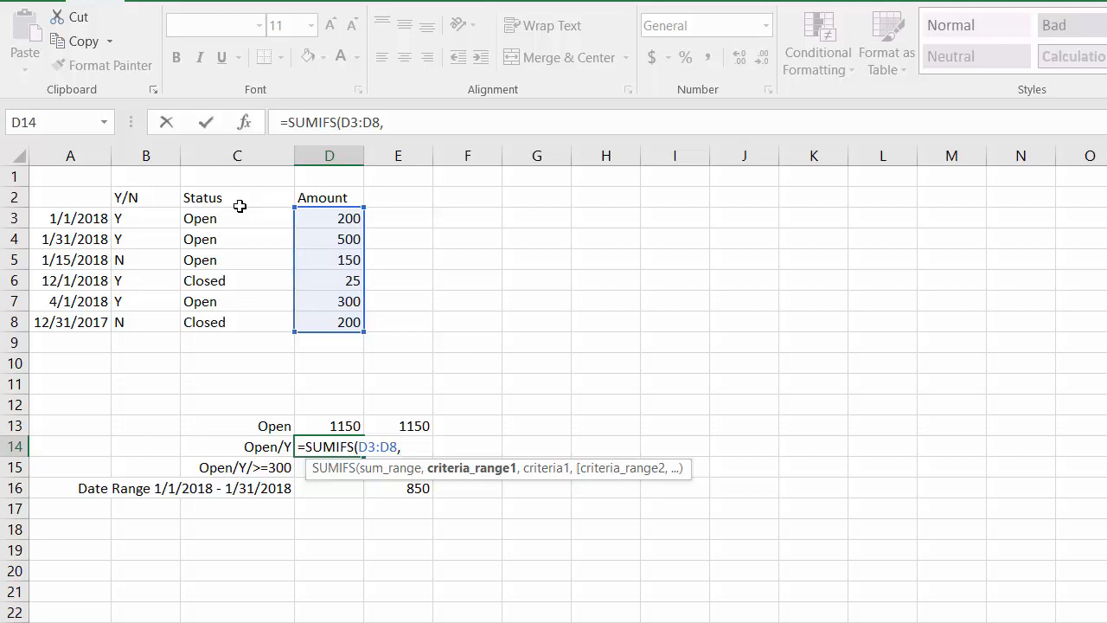
# Add the Status range C3:C8 with criterion "Open" as the first condition of the D14 SUMIFS formula.
pyautogui.moveTo(221, 218); pyautogui.dragTo(218, 324)
pyautogui.write(',"')
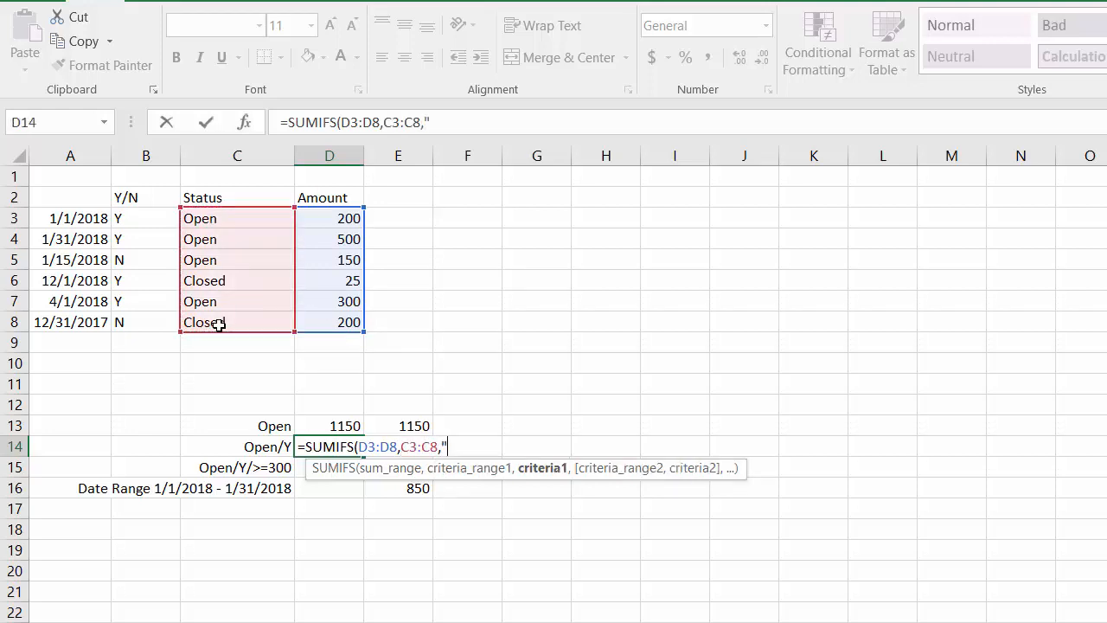
pyautogui.write('Open",')
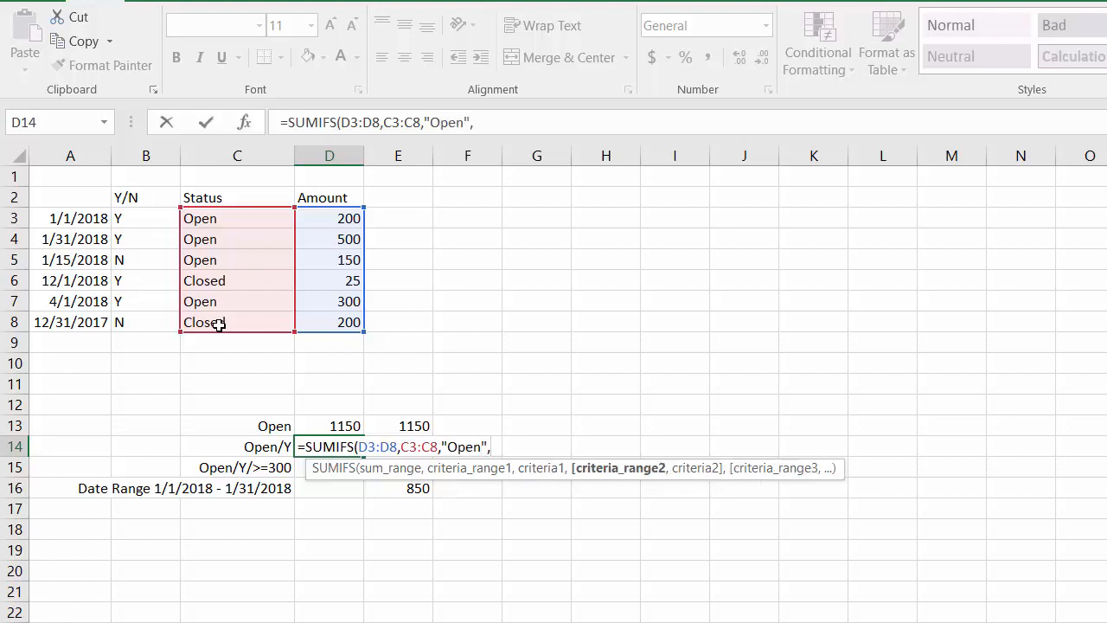
# Finish the D14 SUMIFS with range B3:B8 and criterion "Y", and compare it with the manual total in E14.
pyautogui.moveTo(133, 217); pyautogui.dragTo(140, 318)
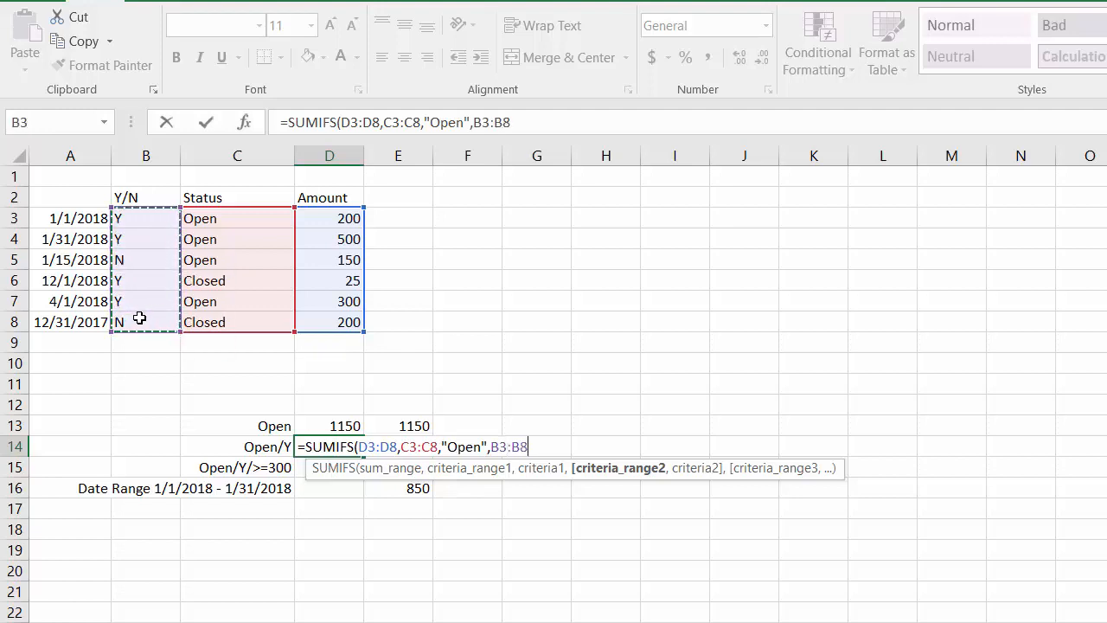
pyautogui.write(',"Y')
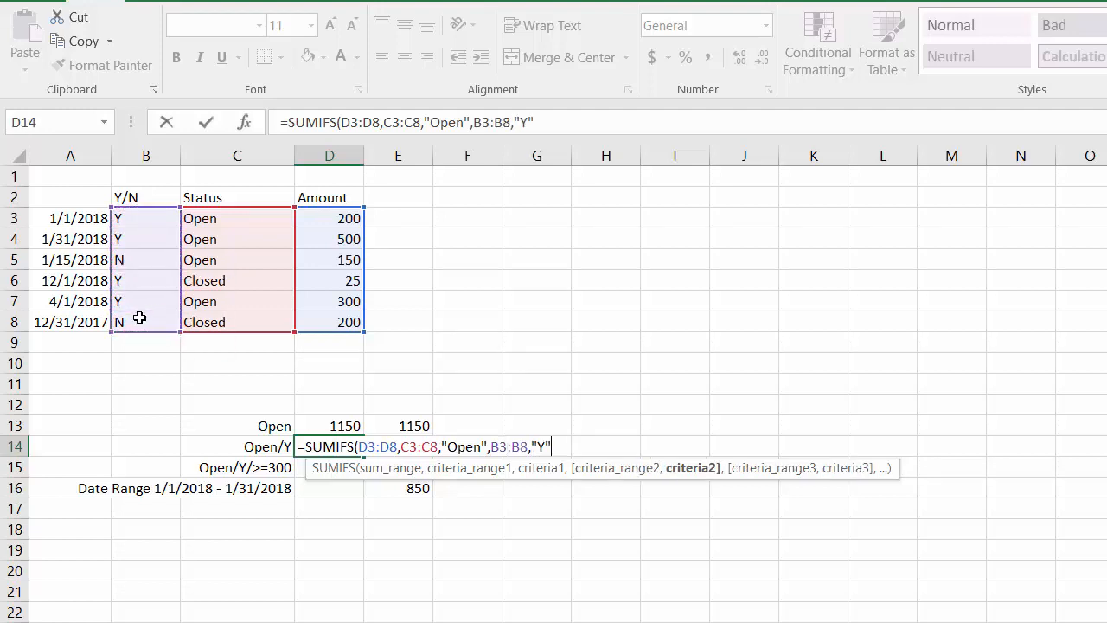
pyautogui.write('")')
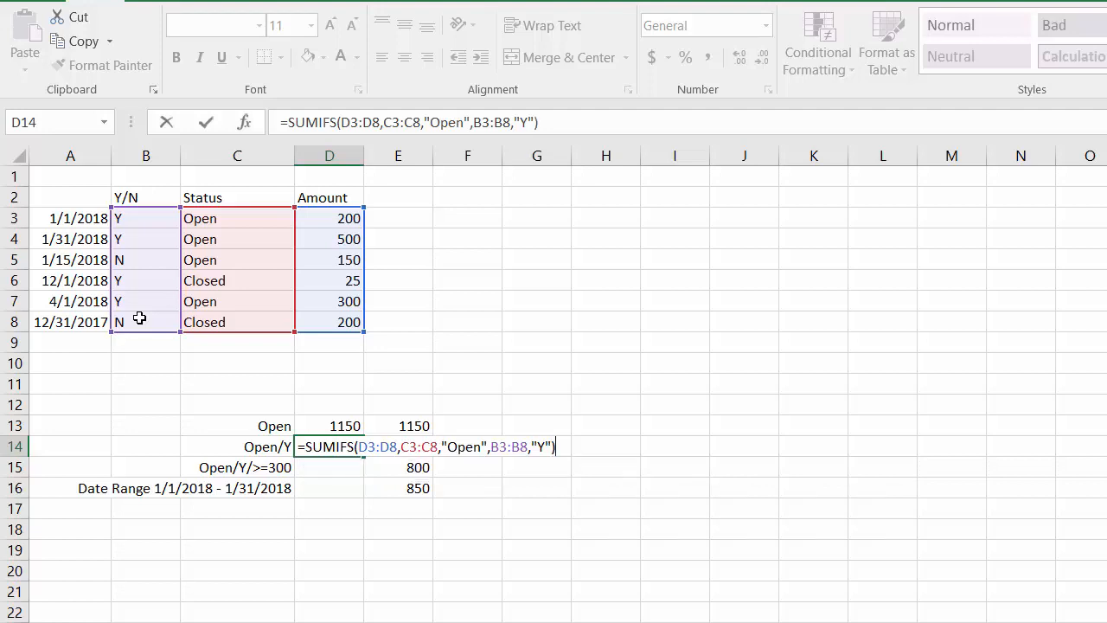
pyautogui.press('Return')
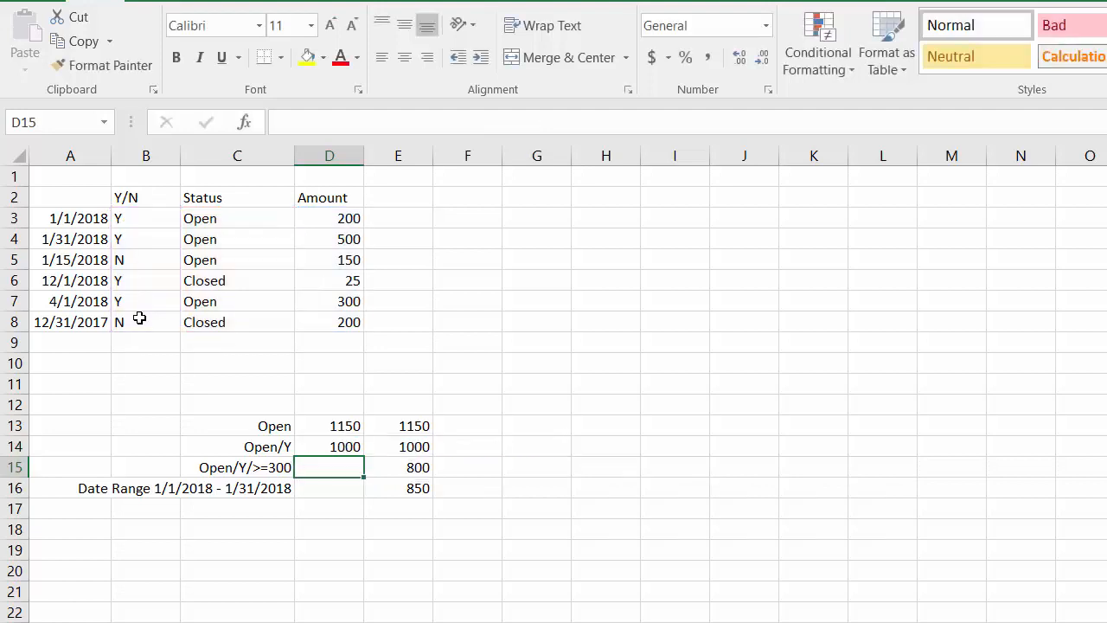
pyautogui.press('Up')
pyautogui.press('Right')
pyautogui.press('Left')
pyautogui.press('Down')
# Start a SUMIFS formula in cell D15 that sums D3:D8 where the Status range C3:C8 is "Open".
pyautogui.write('=S')
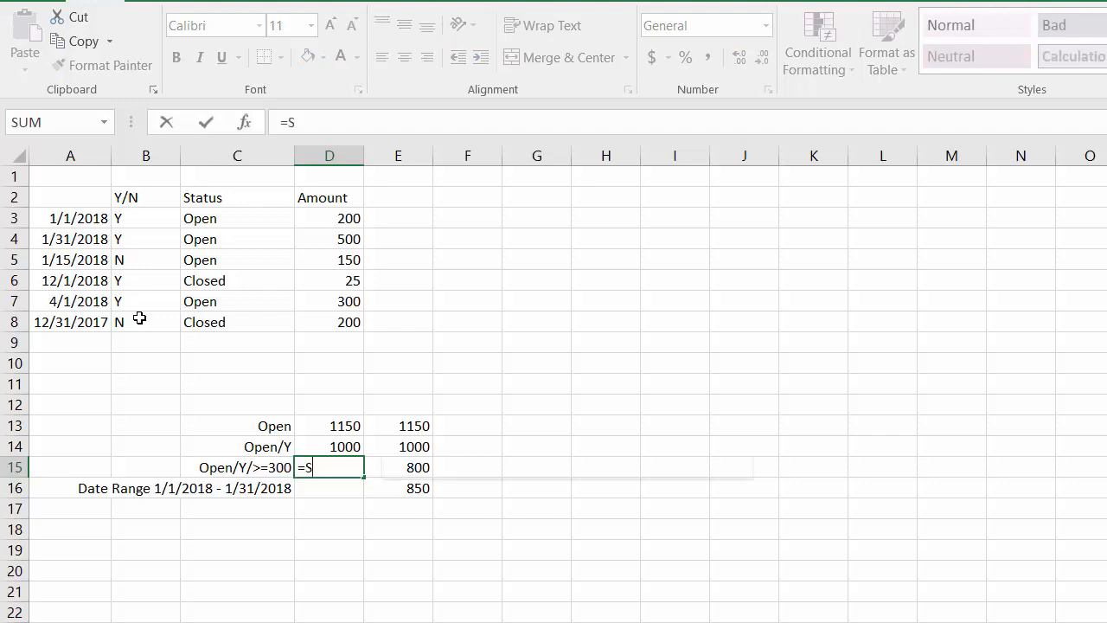
pyautogui.write('UMIFS(')
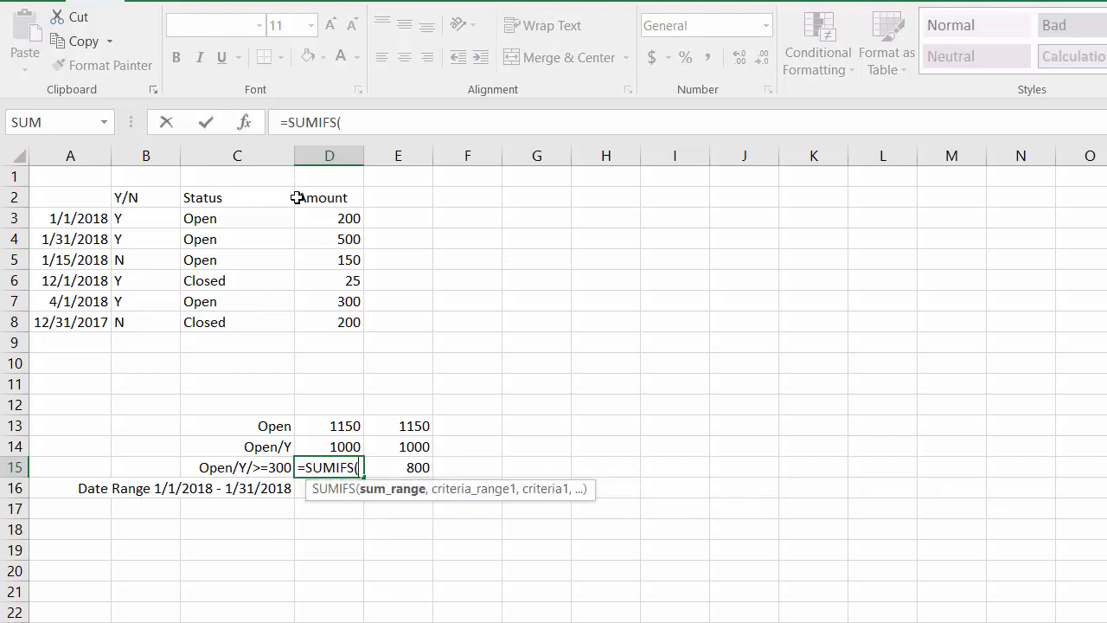
pyautogui.moveTo(309, 215); pyautogui.dragTo(311, 317)
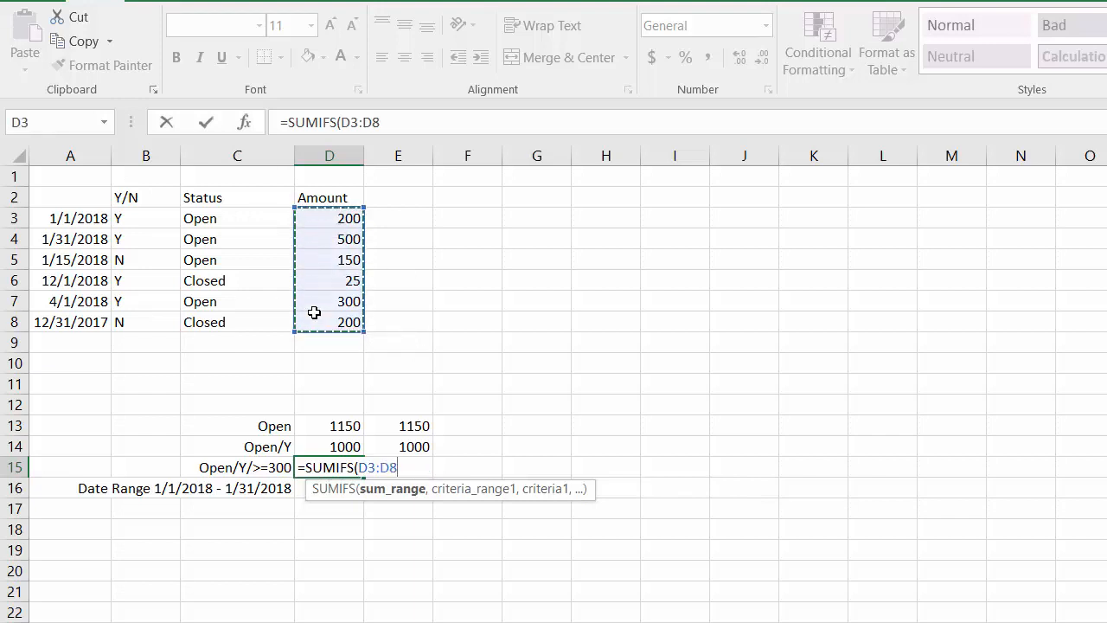
pyautogui.write(',')
pyautogui.moveTo(225, 218); pyautogui.dragTo(225, 324)
pyautogui.write(',"Open')
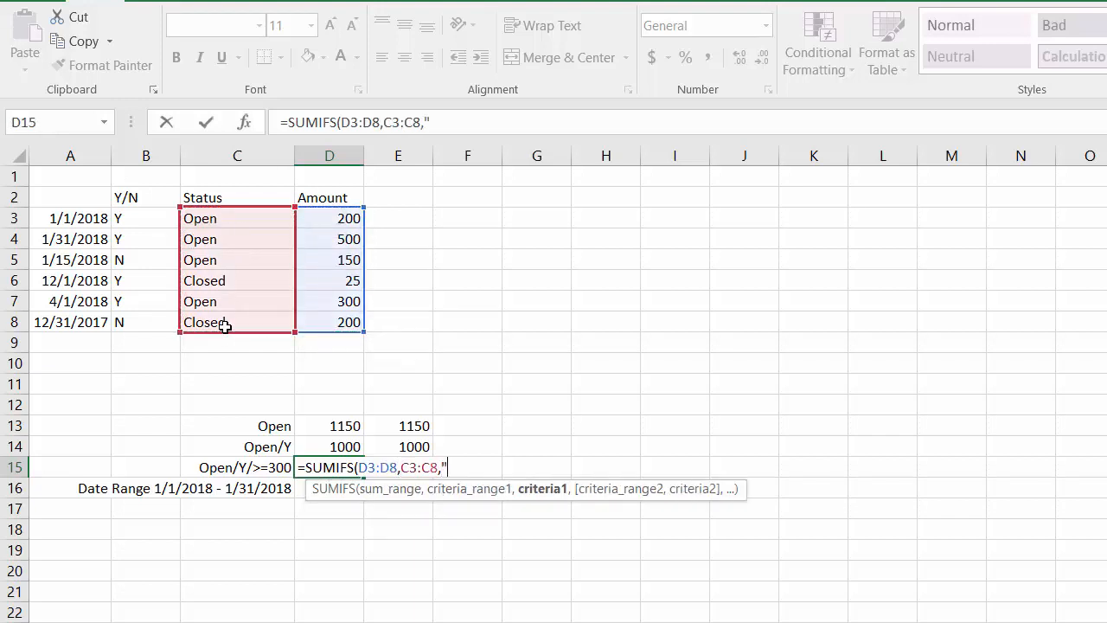
pyautogui.write('",')
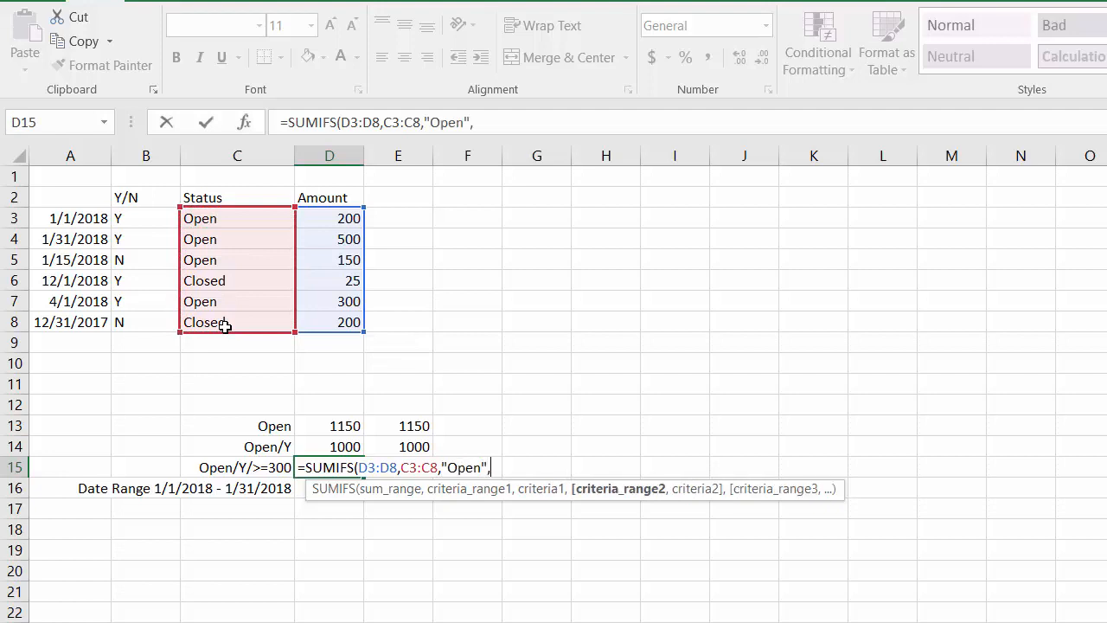
# Add the Y/N range B3:B8 with criterion "Y" as the second condition of the D15 formula.
pyautogui.moveTo(154, 228); pyautogui.dragTo(145, 320)
pyautogui.write(',')
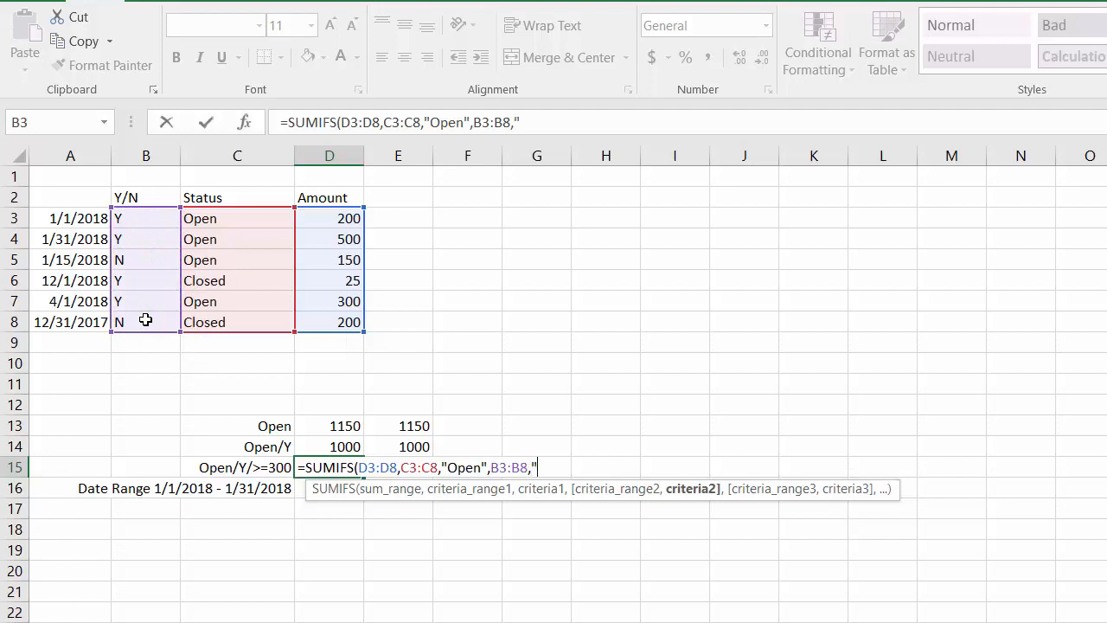
pyautogui.write('"Y",')
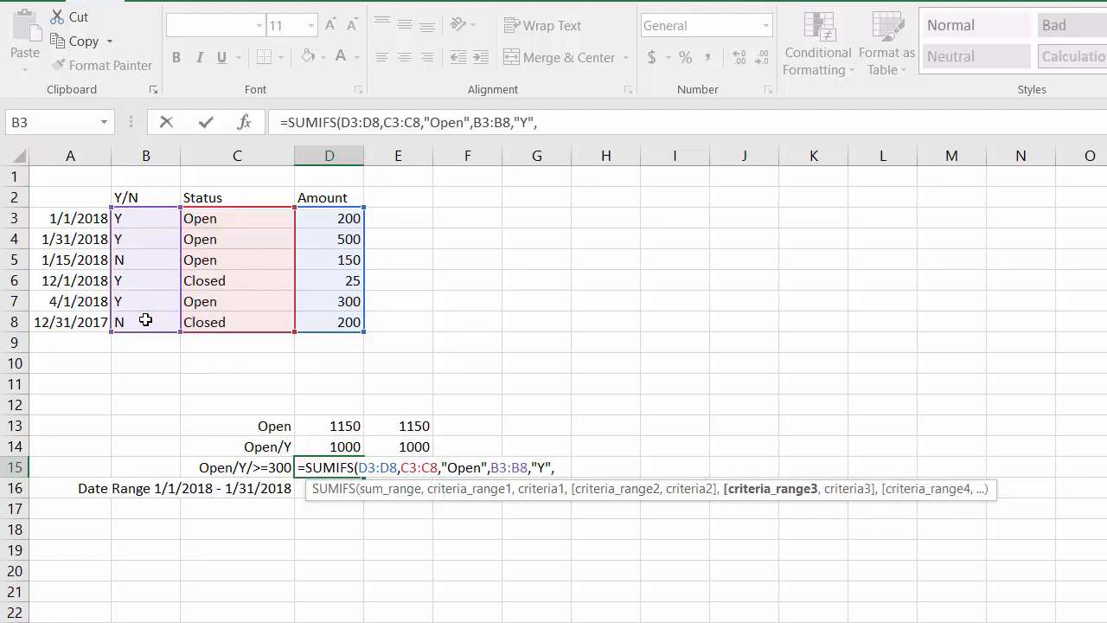
# Finish the D15 SUMIFS with range D3:D8 and criterion ">=300", and check it against the manual total in E15.
pyautogui.click(317, 219)
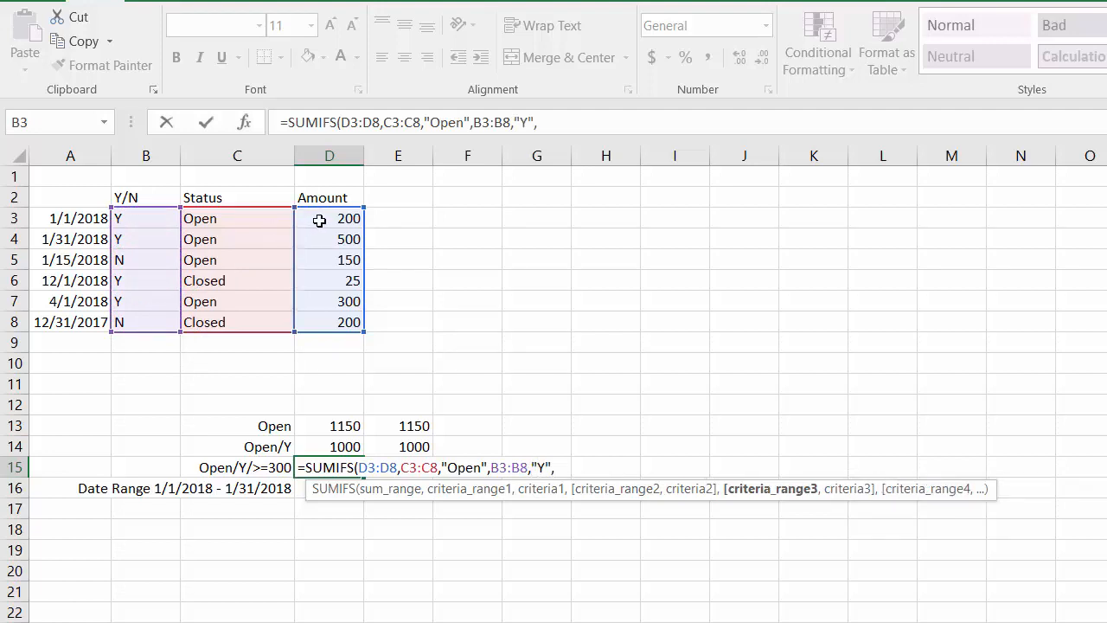
pyautogui.moveTo(319, 220); pyautogui.dragTo(313, 313)
pyautogui.write(',">')
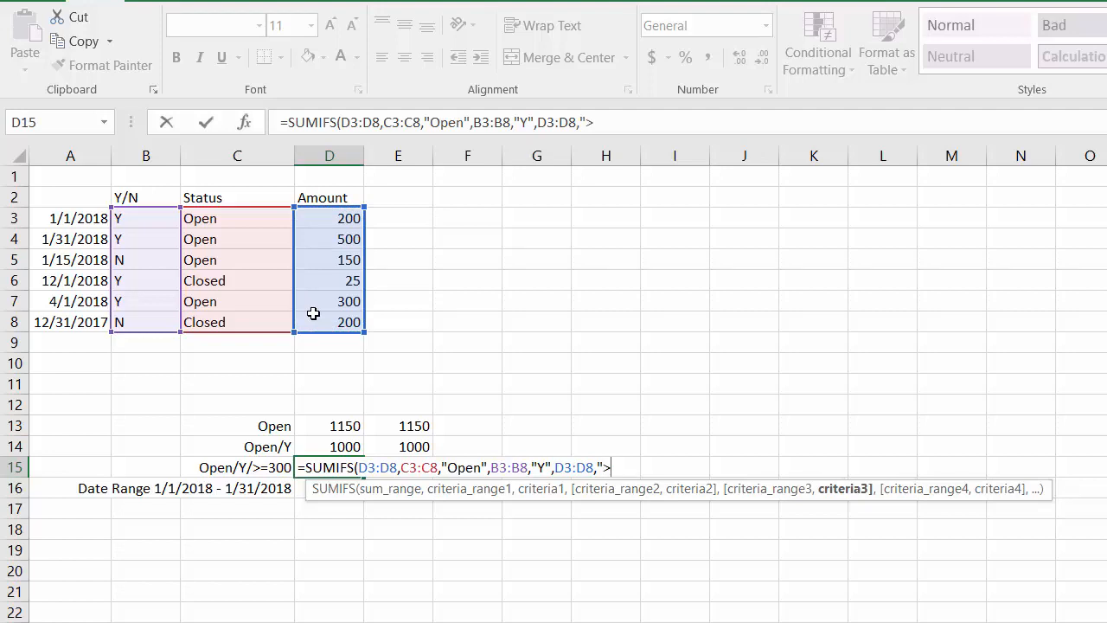
pyautogui.write('=300")')
pyautogui.press('Return')
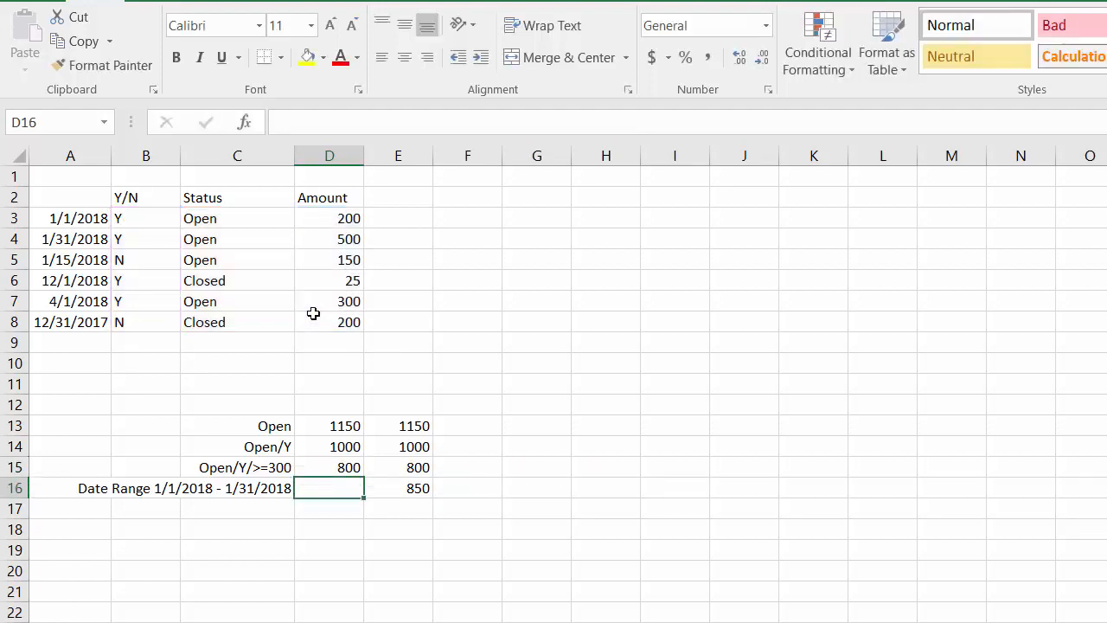
pyautogui.press('Up')
pyautogui.press('Right')
pyautogui.press('Left')
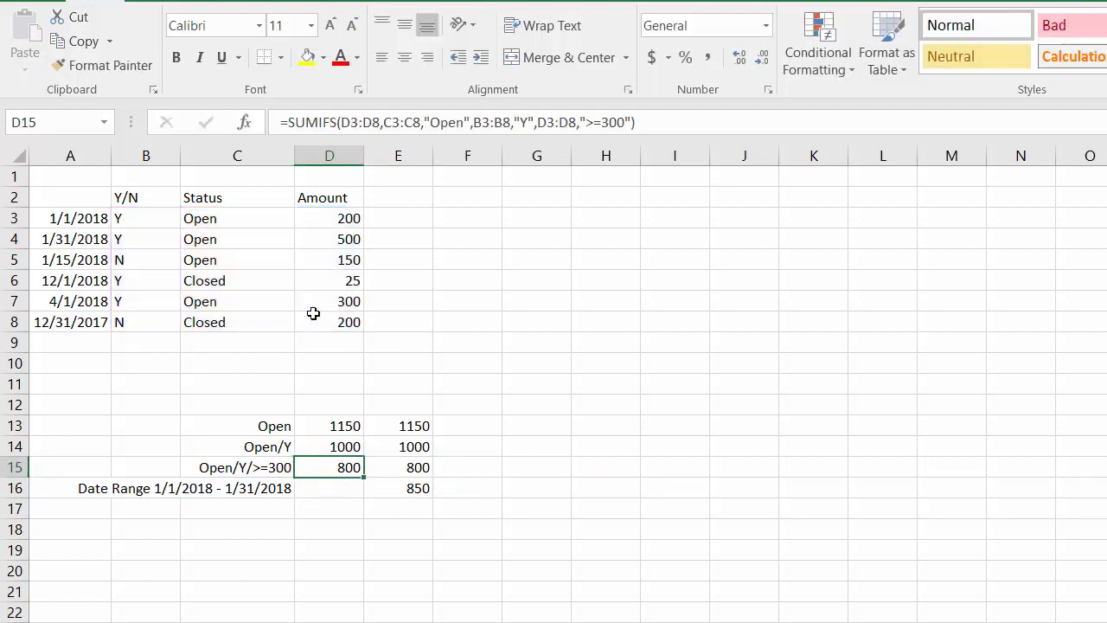
# Start a SUMIFS formula in cell D16 with the Amount cells D3:D8 as the sum range.
pyautogui.press('Down')
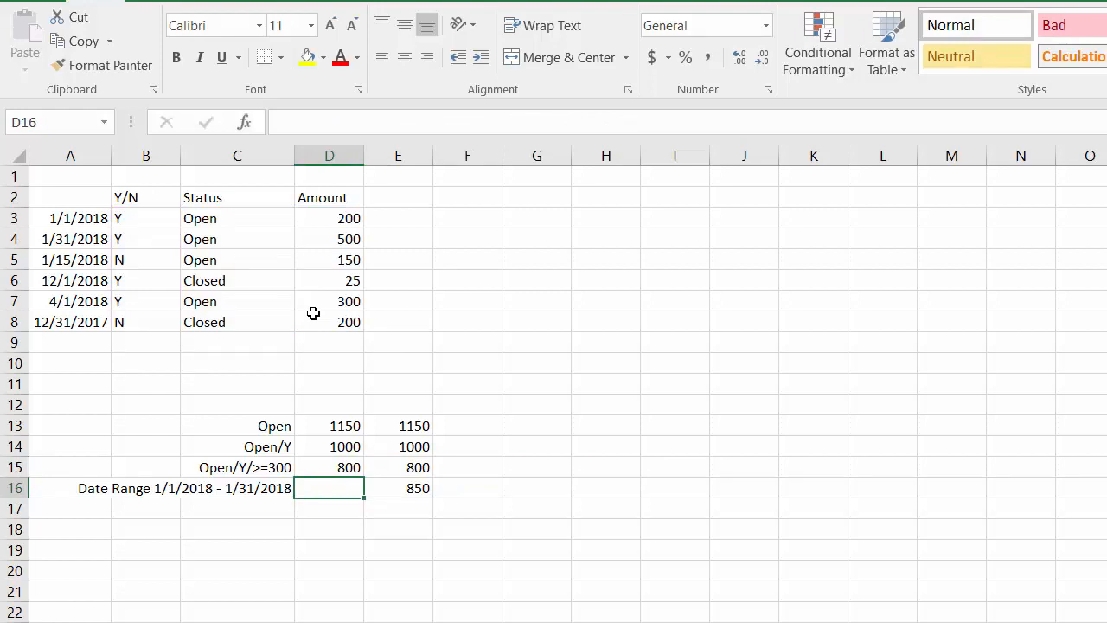
pyautogui.write('=SUM')
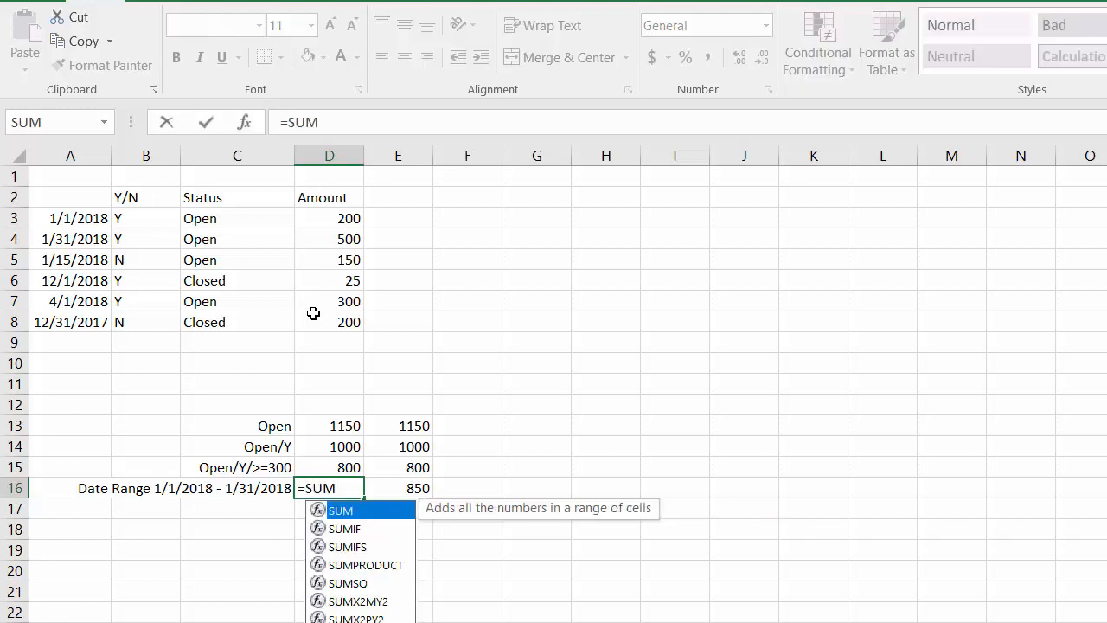
pyautogui.write('IFS')
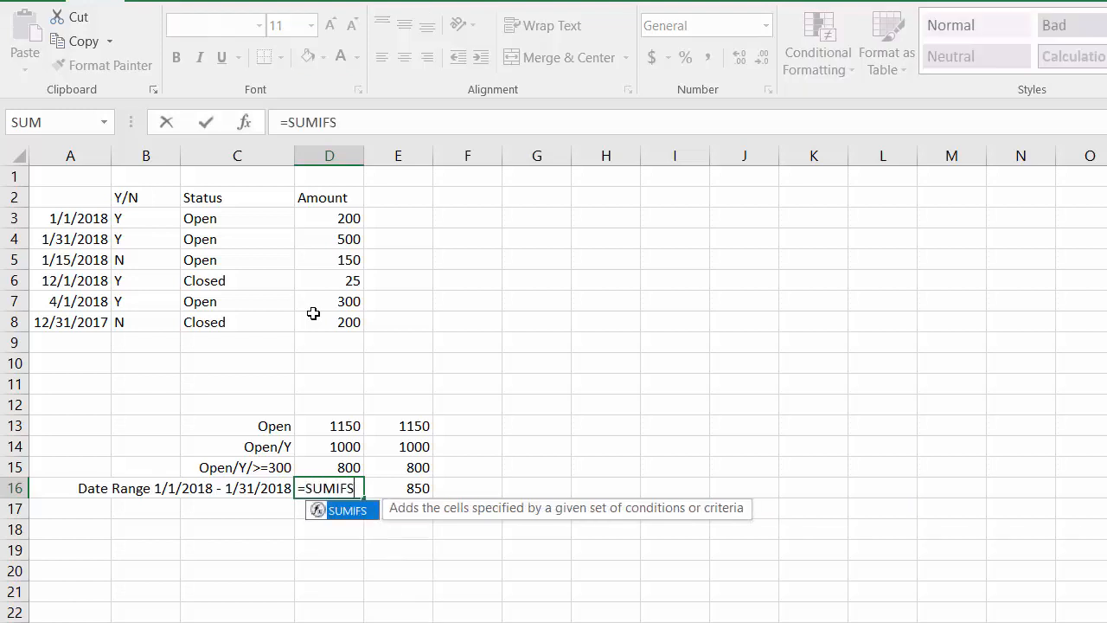
pyautogui.write('(')
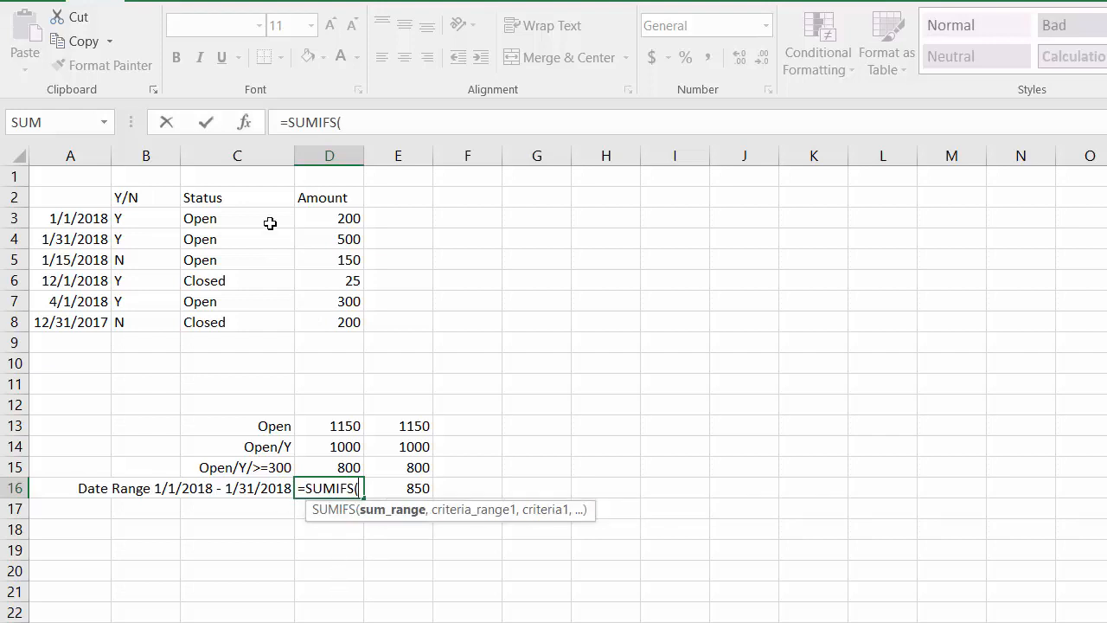
pyautogui.moveTo(336, 220); pyautogui.dragTo(336, 313)
pyautogui.write(',')
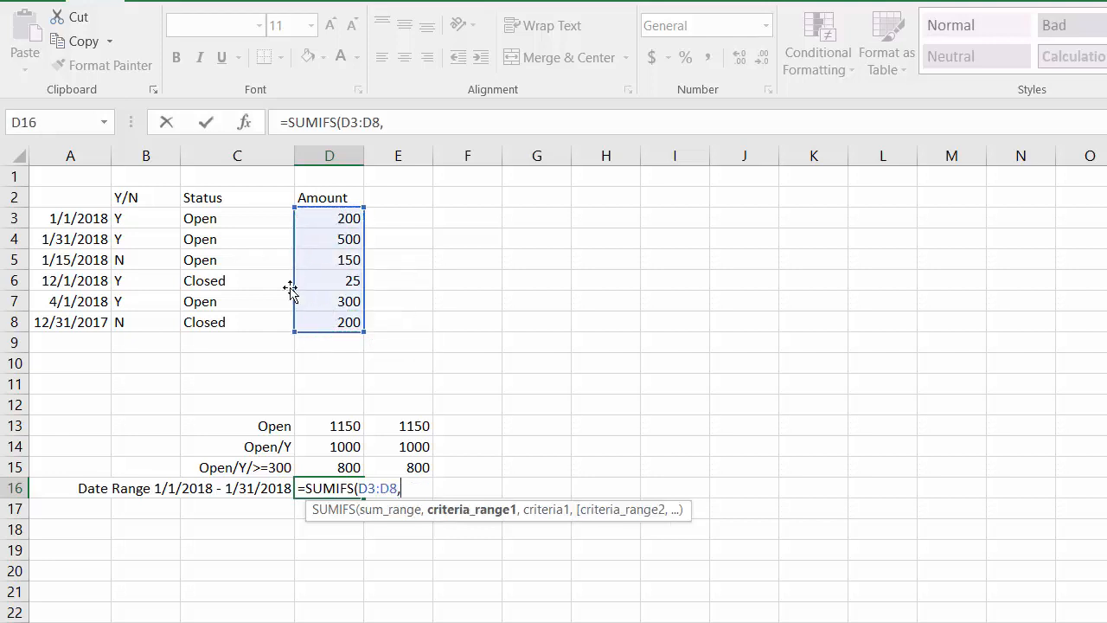
# Add the date range A3:A8 with criterion ">=1/1/2018" as the first condition of the D16 formula.
pyautogui.moveTo(75, 219); pyautogui.dragTo(66, 321)
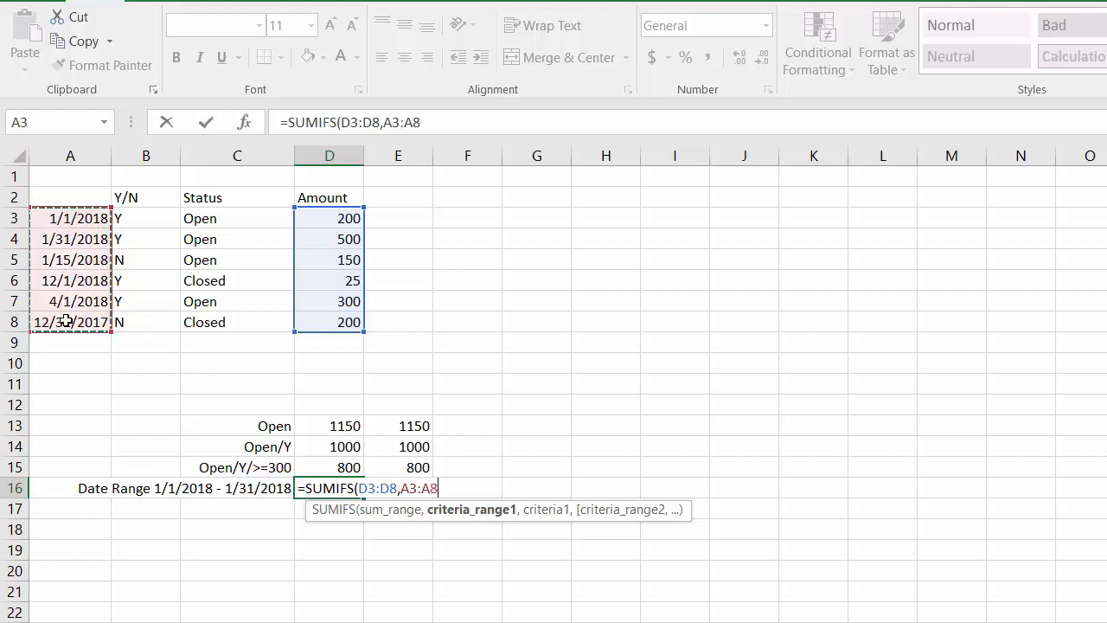
pyautogui.write(',">=')
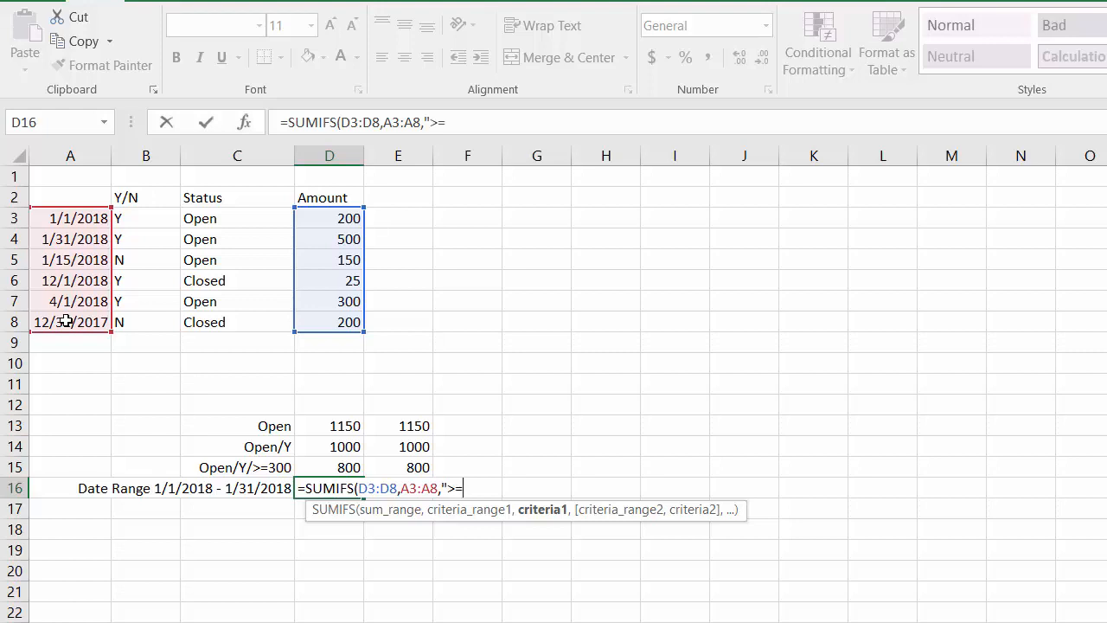
pyautogui.write('1/1/2018')
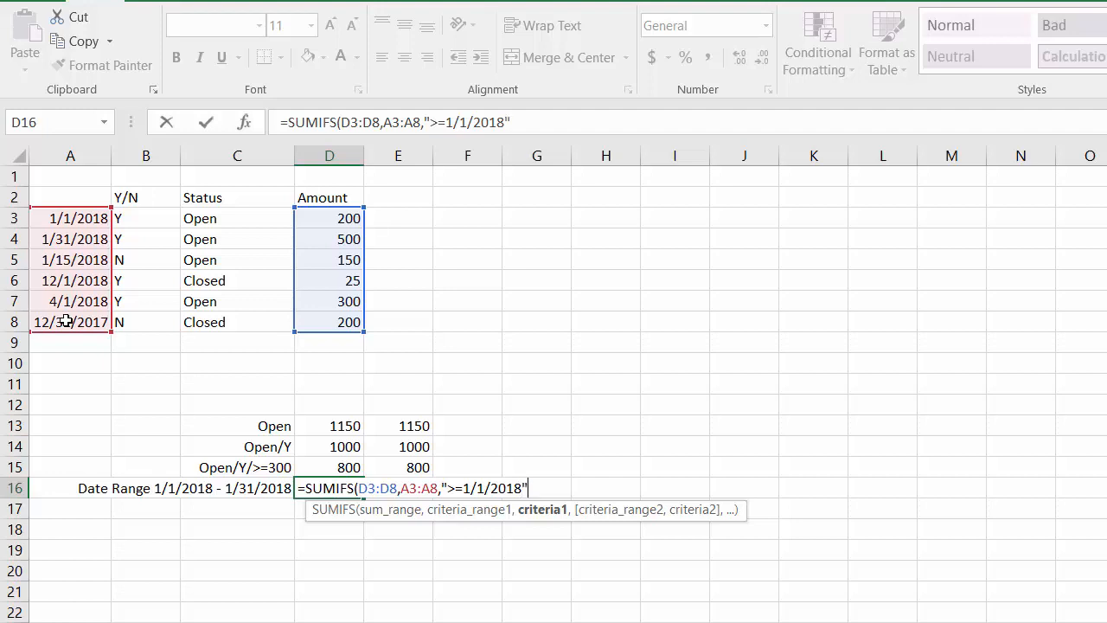
pyautogui.write('",')
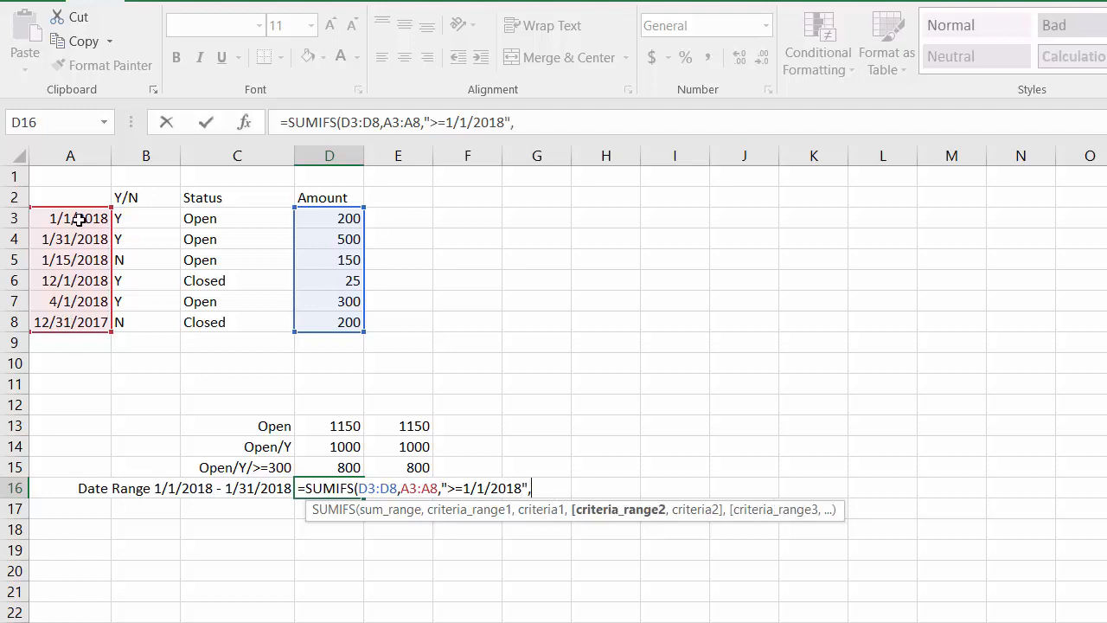
# Add A3:A8 with the unquoted criterion <=1/31/2018 as the second condition, and try to enter the D16 formula.
pyautogui.moveTo(71, 218); pyautogui.dragTo(75, 319)
pyautogui.write(',')
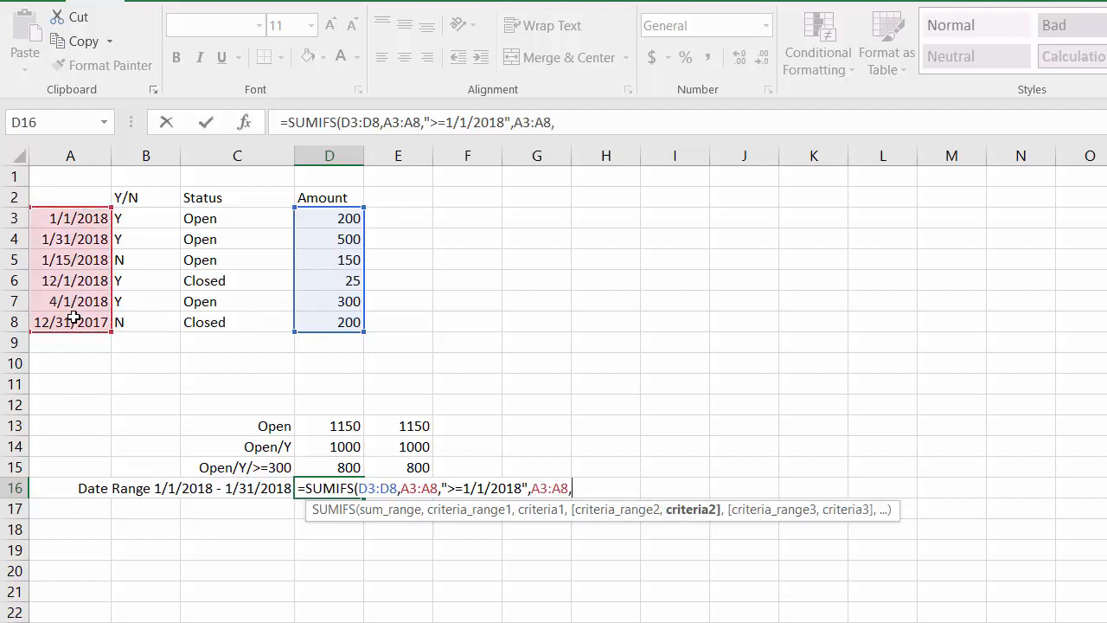
pyautogui.write('<=1/31/201')
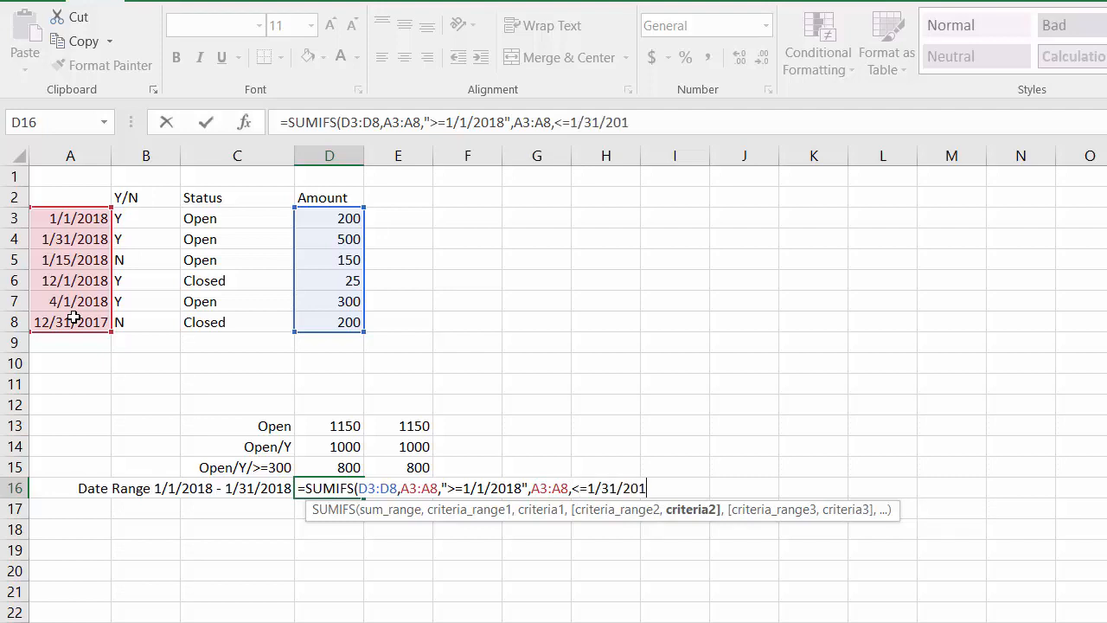
pyautogui.write('8')
pyautogui.click(648, 123)
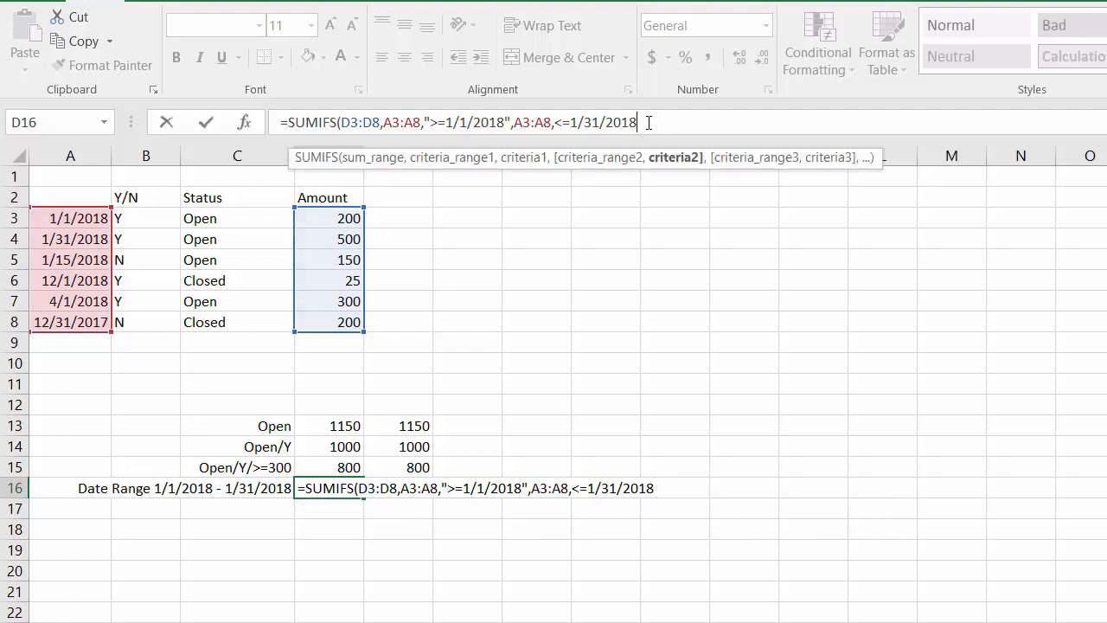
pyautogui.write(')')
pyautogui.press('Return')
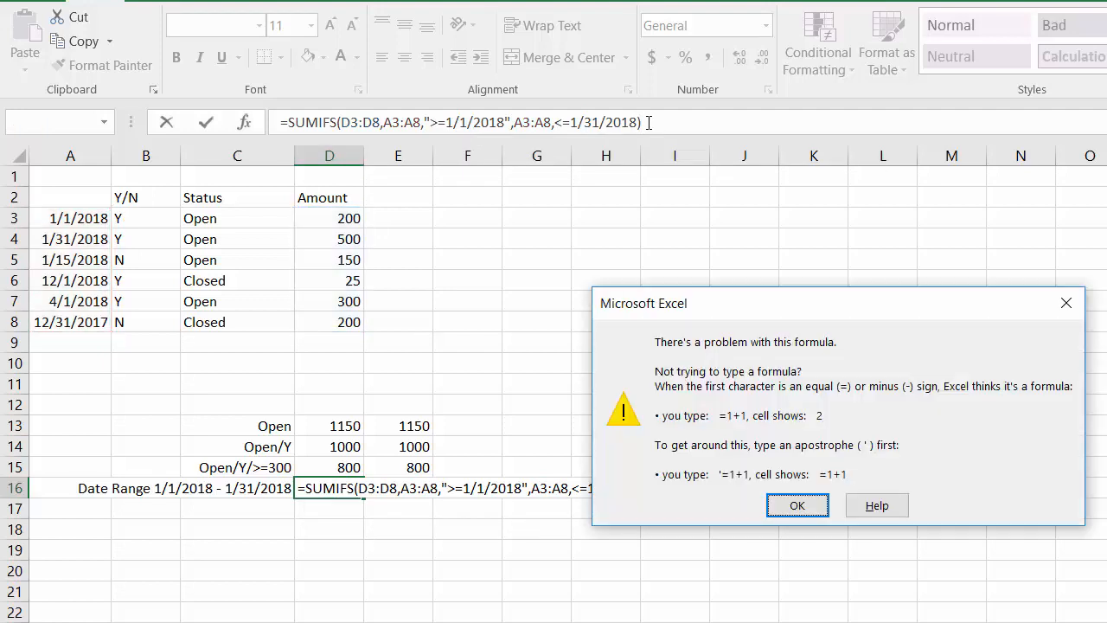
pyautogui.click(796, 505)
# Enclose the <=1/31/2018 criterion of the D16 formula in quotation marks and enter the formula.
pyautogui.click(558, 122)
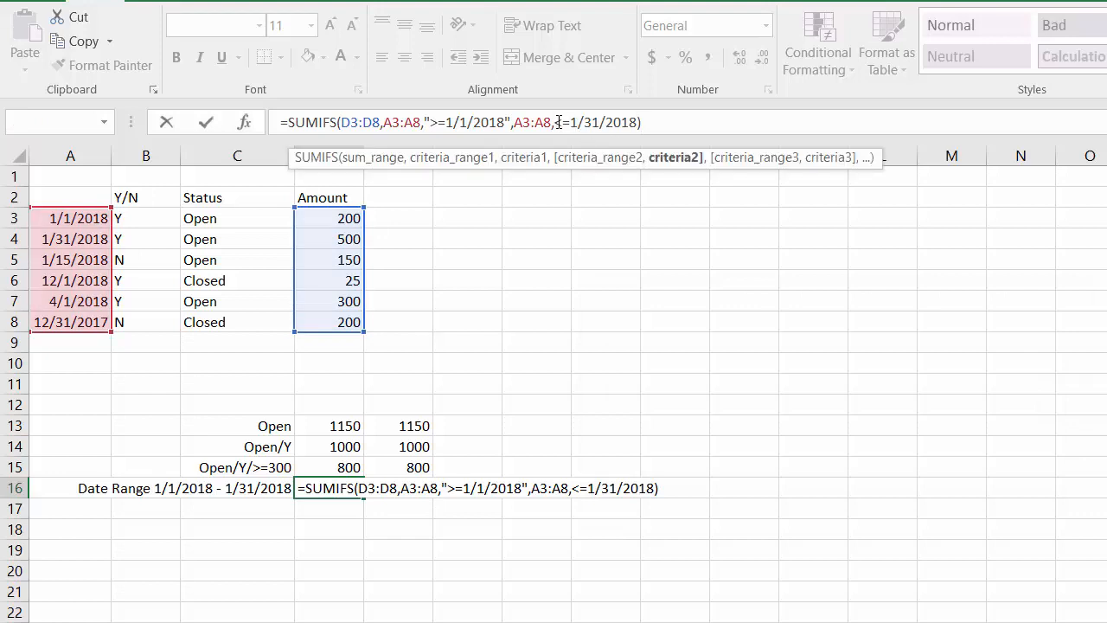
pyautogui.write('"')
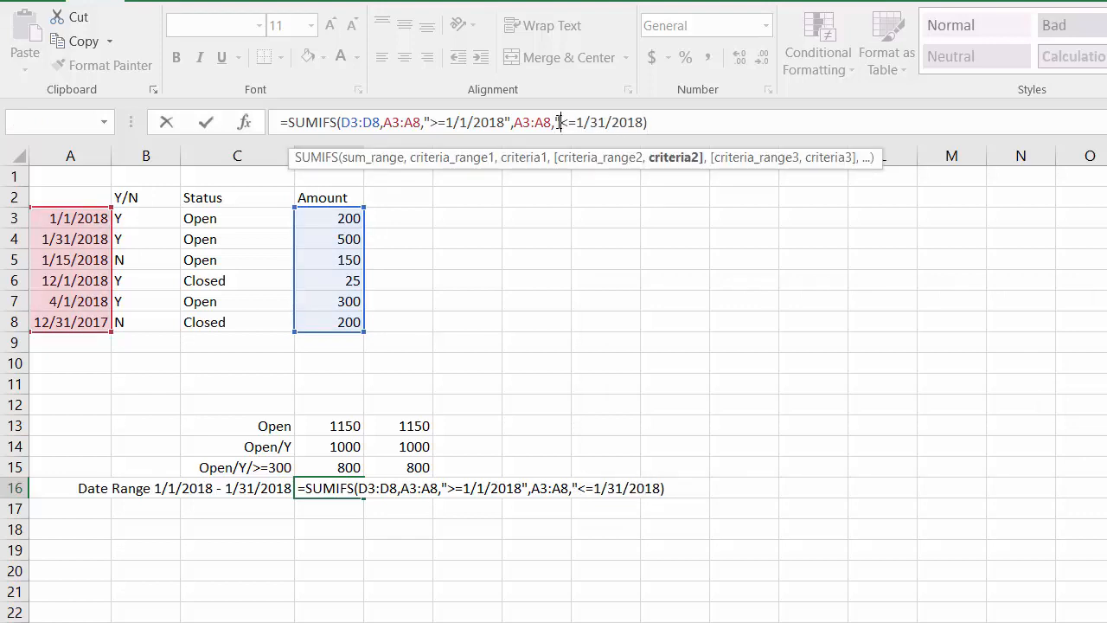
pyautogui.click(644, 122)
pyautogui.write('"')
pyautogui.press('Return')
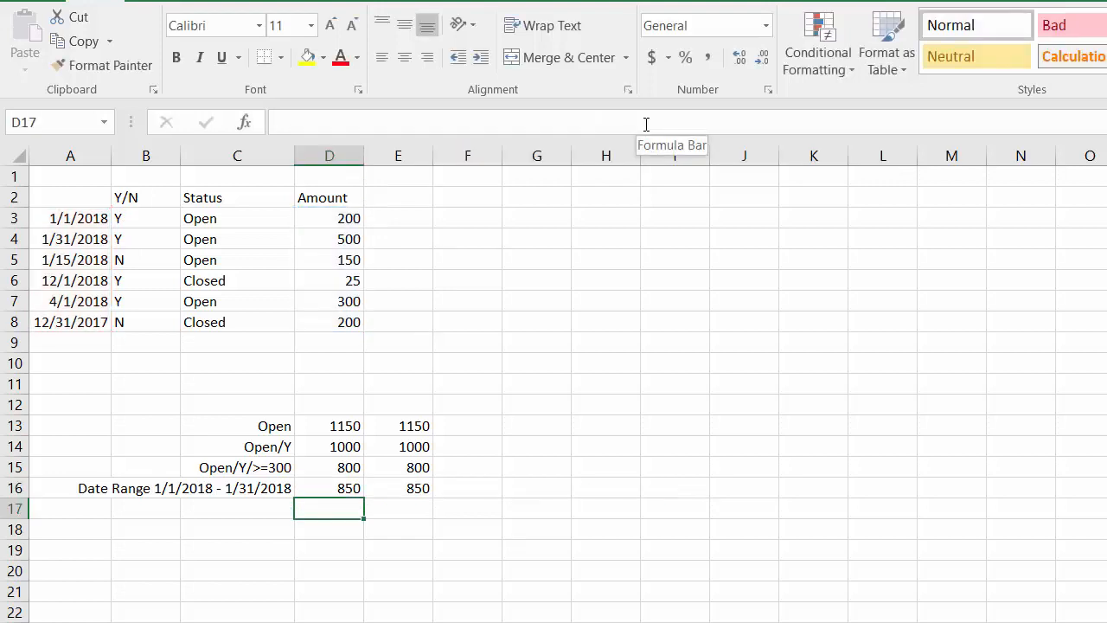
# Compare the date-range SUMIFS total in D16 with the manual sum in E16.
pyautogui.press('Up')
pyautogui.press('Return')
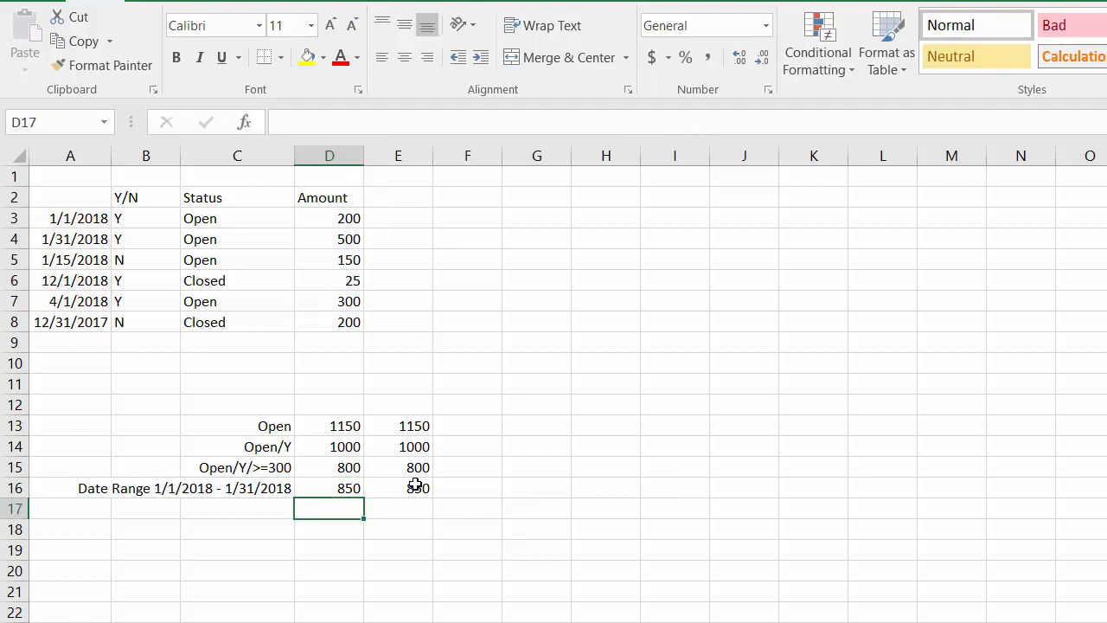
pyautogui.press('Up')
pyautogui.click(415, 485)
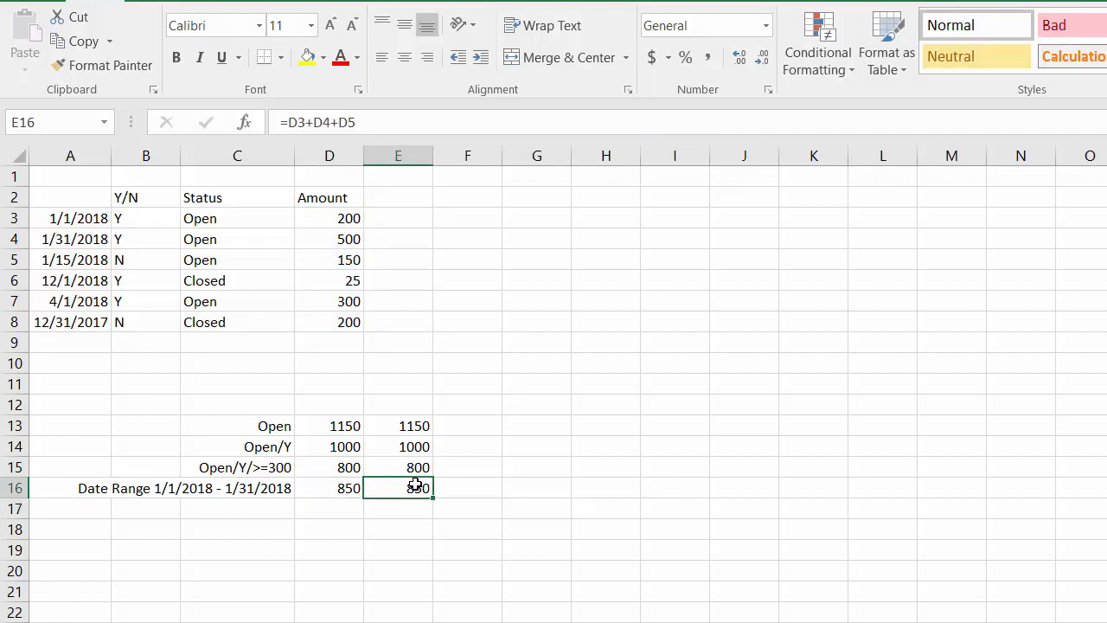
pyautogui.press('Left')
pyautogui.press('Return')
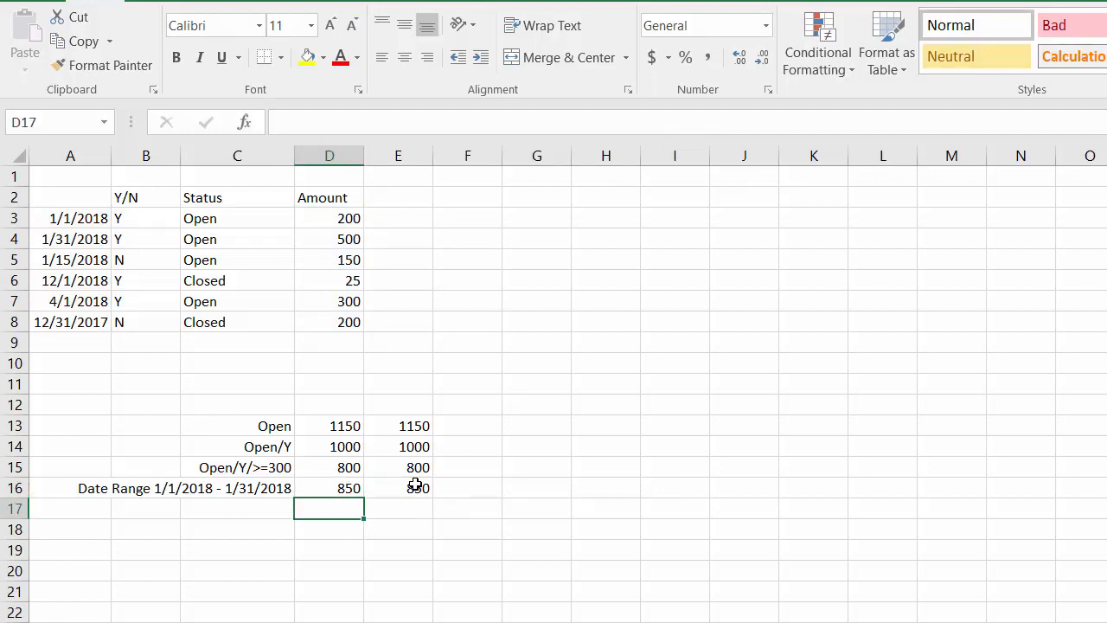
pyautogui.press('Up')
pyautogui.click(415, 486)
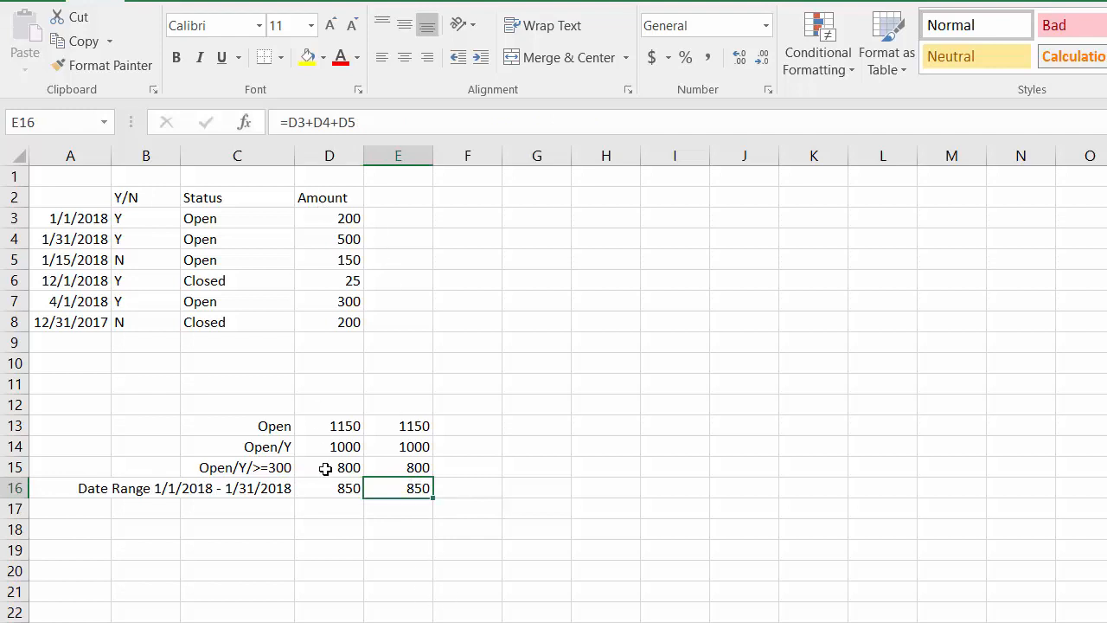